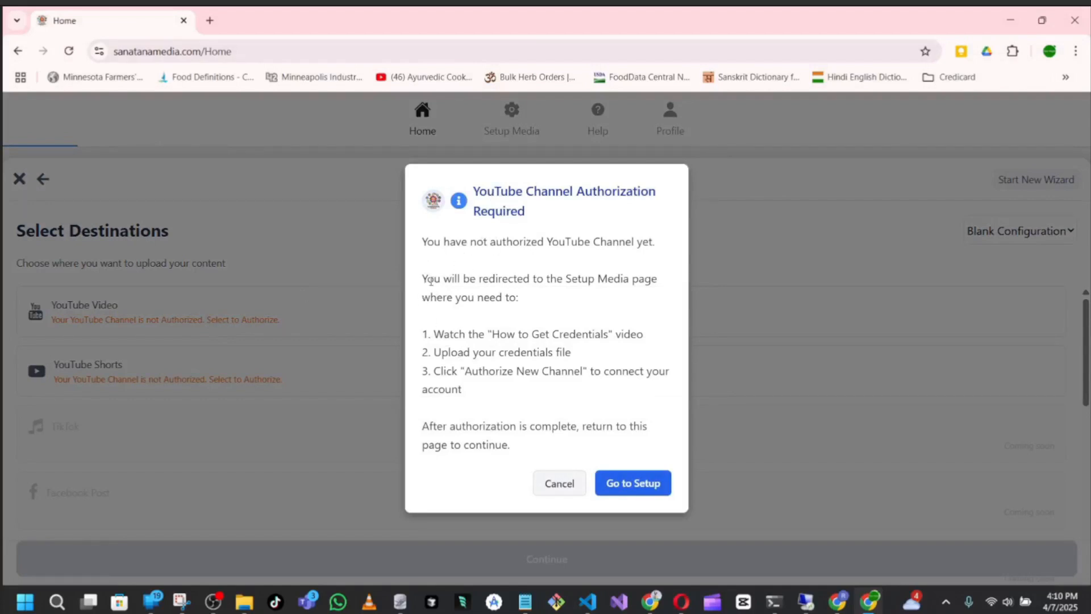
Read the YouTube channel authorization notice and proceed to the media setup page
drag(426, 281, 644, 295)
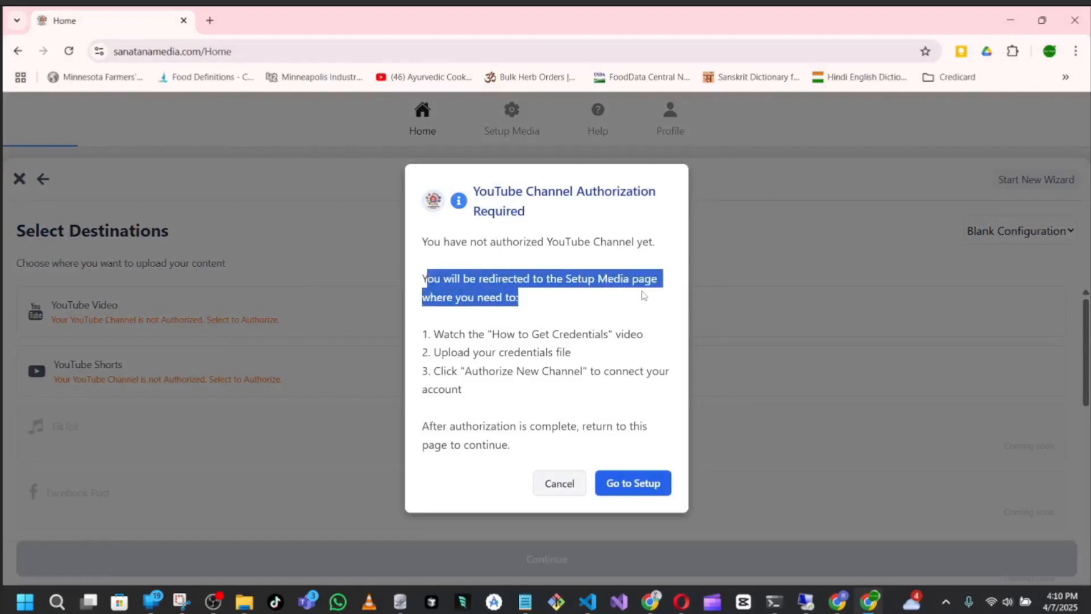
click(491, 349)
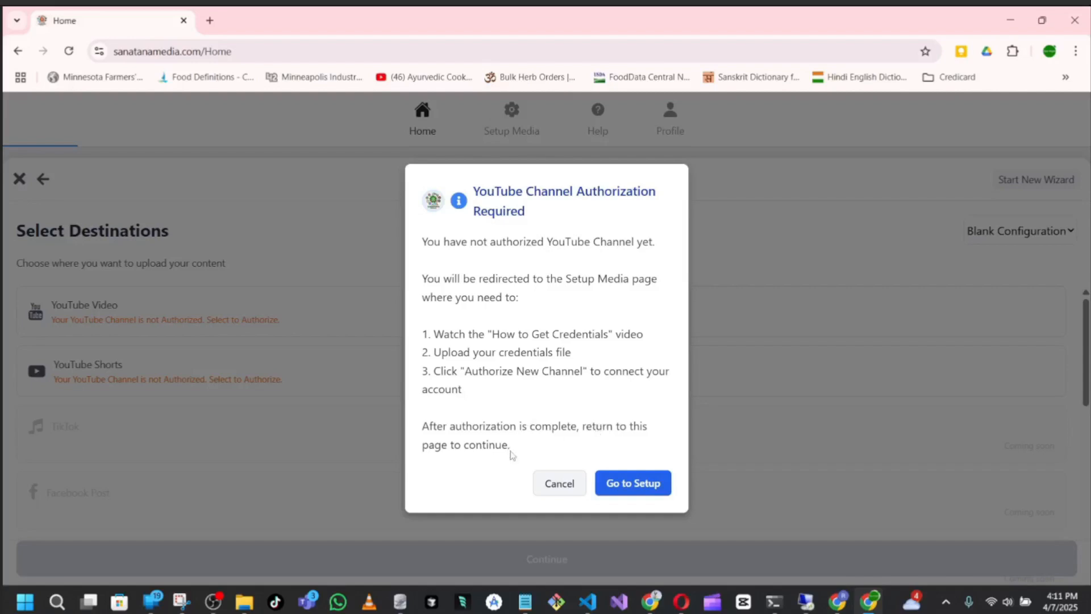
click(640, 490)
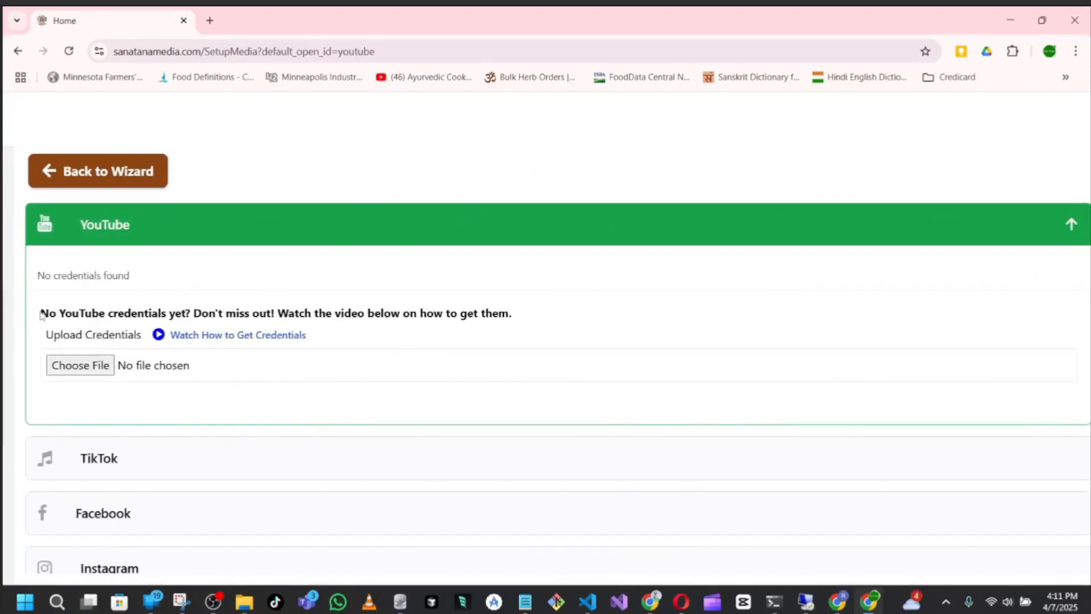
Open the tutorial on how to get YouTube credentials
drag(45, 340, 142, 341)
drag(279, 339, 321, 344)
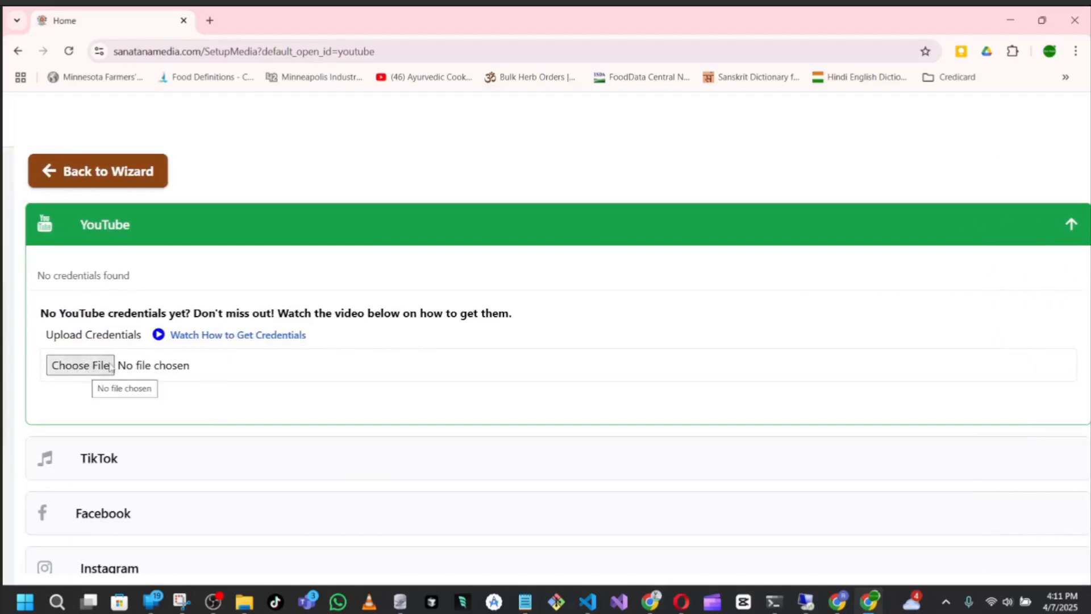
click(231, 337)
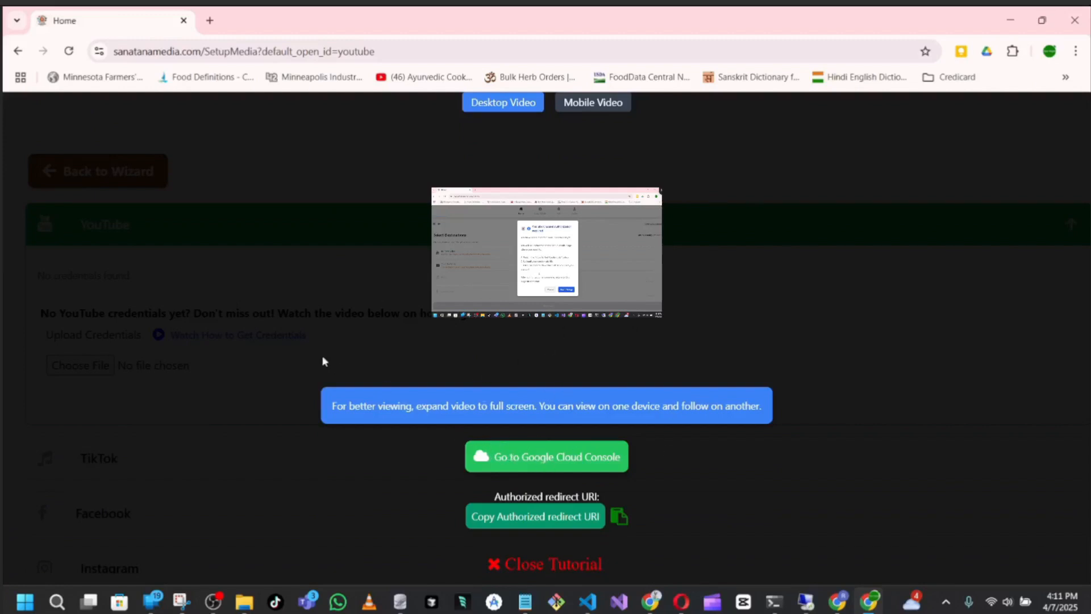
Go to the Google Cloud Console from the tutorial and accept its Terms of Service
click(546, 463)
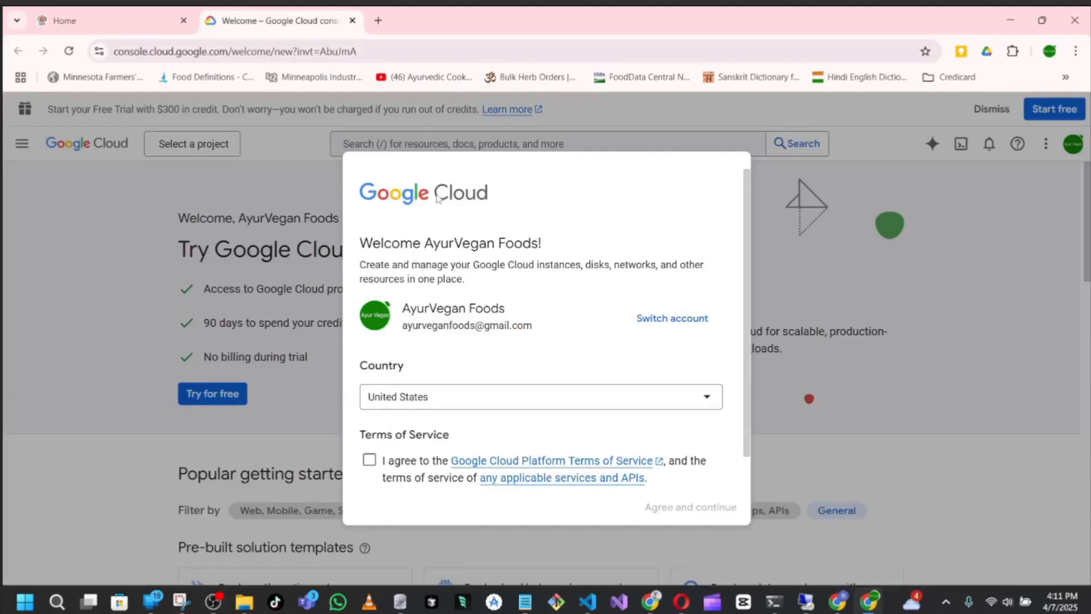
click(369, 460)
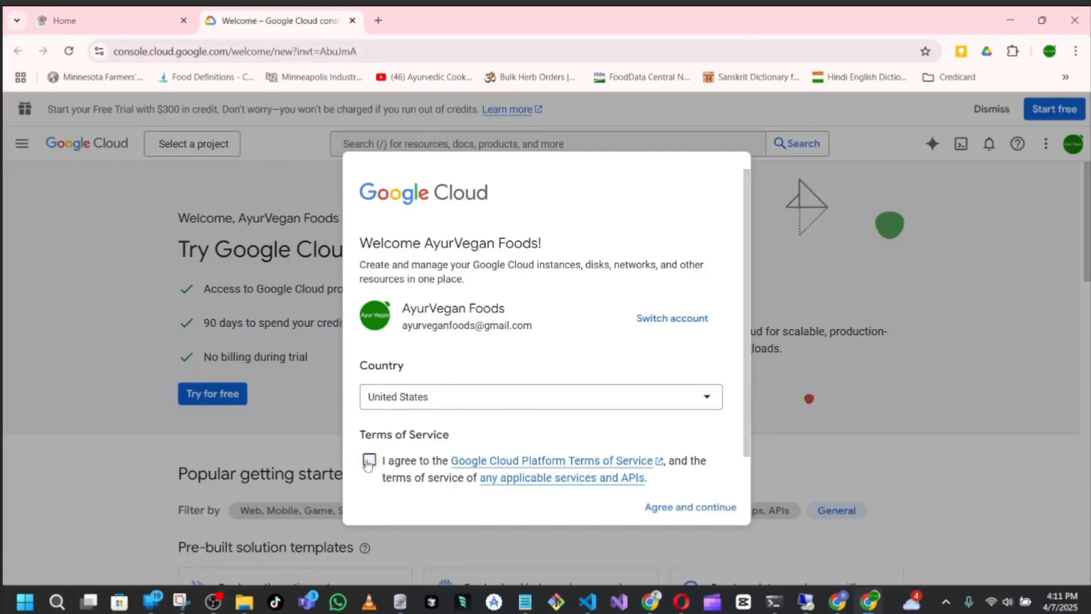
click(673, 509)
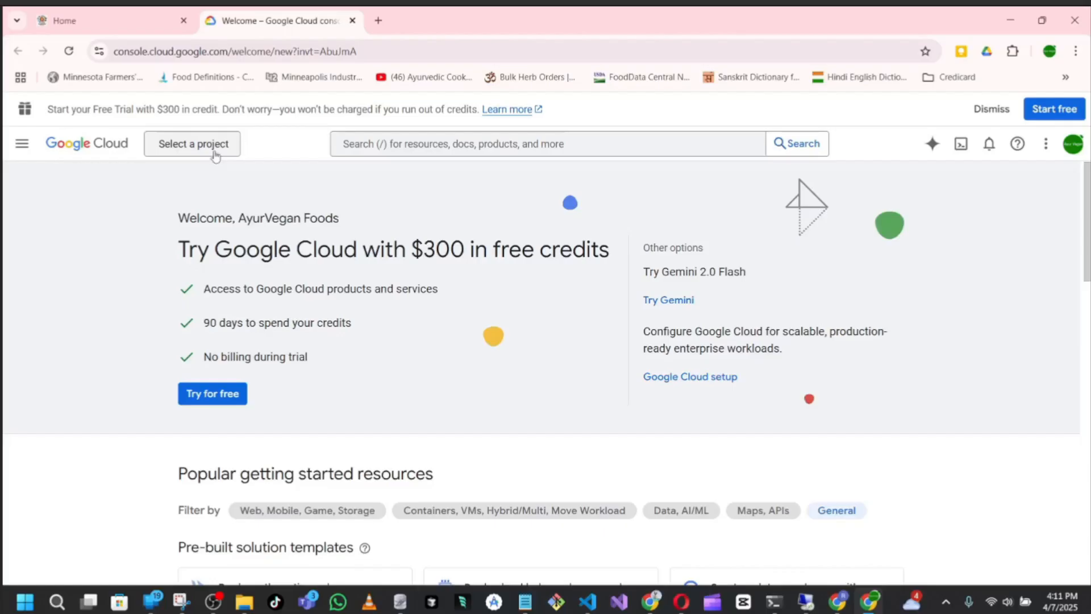
Create a new project named sanatana-media-ayur-vegan with no organization, copying the project name to the clipboard
click(214, 150)
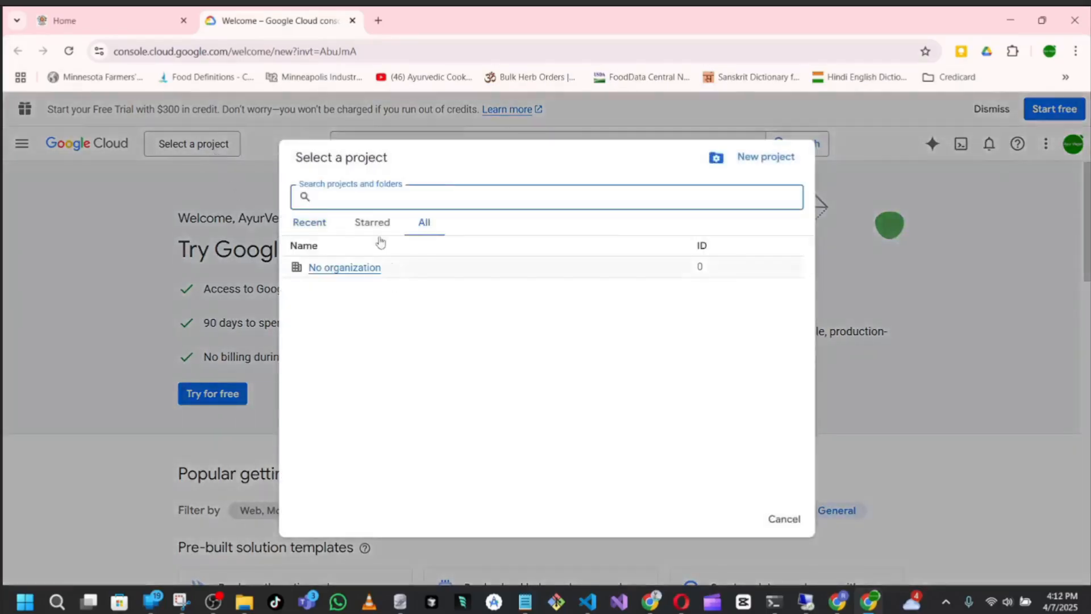
click(762, 161)
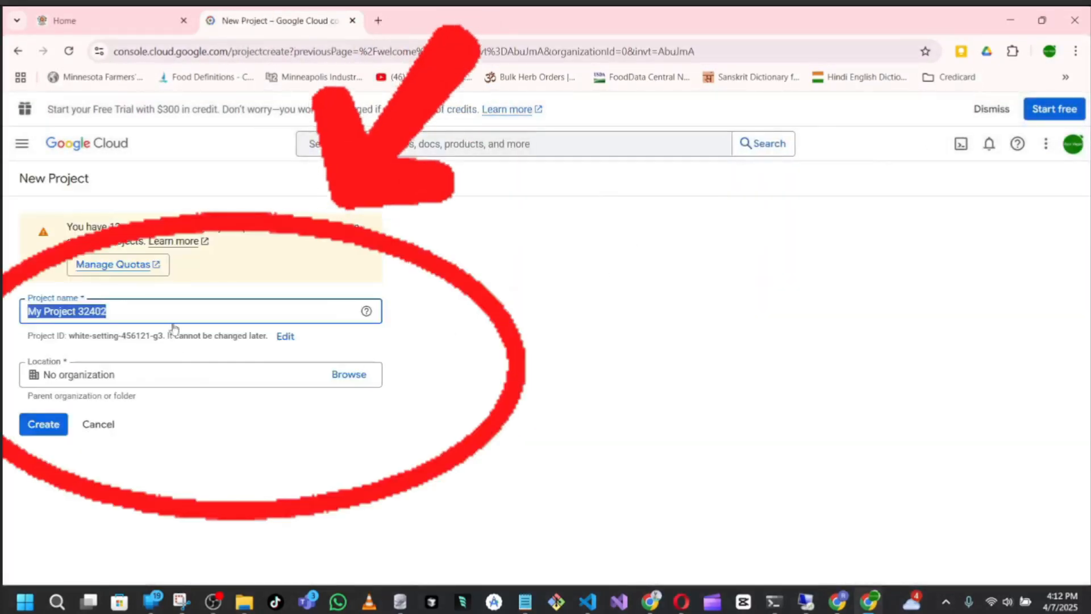
key(BackSpace)
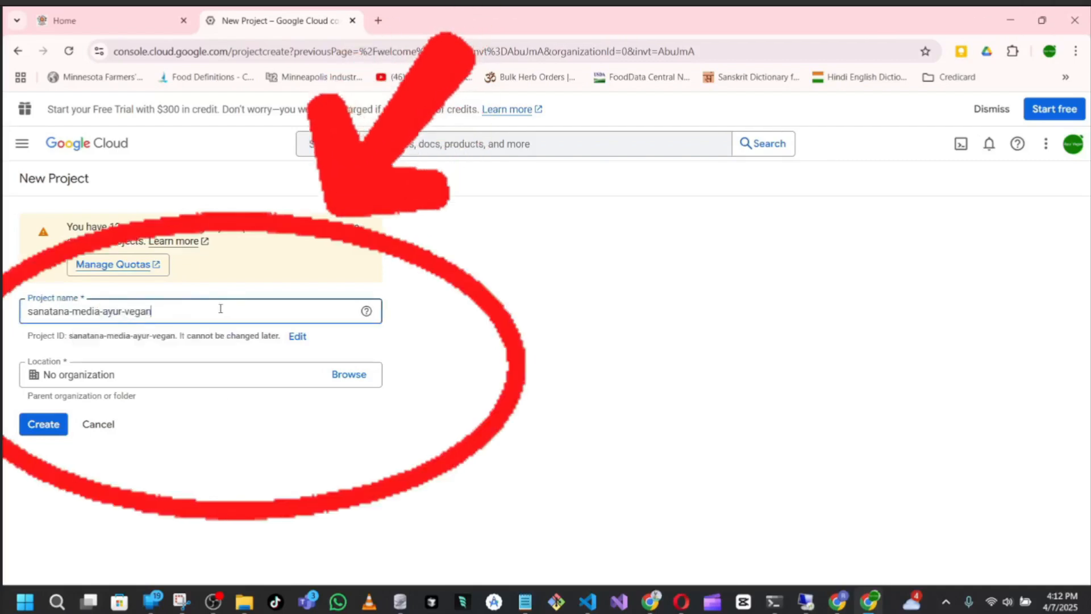
right_click(111, 311)
click(171, 283)
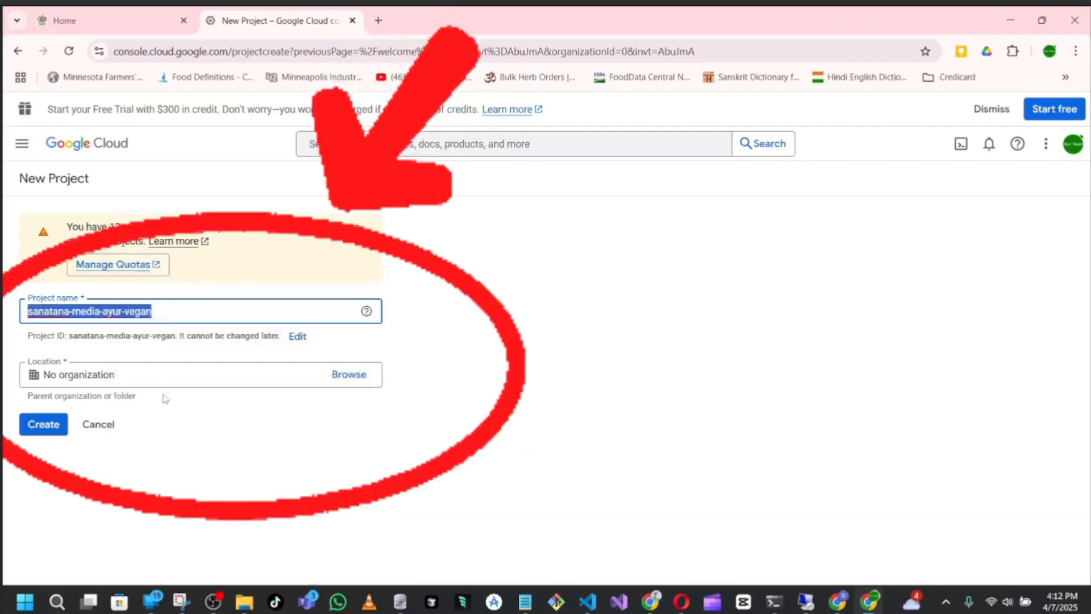
click(193, 419)
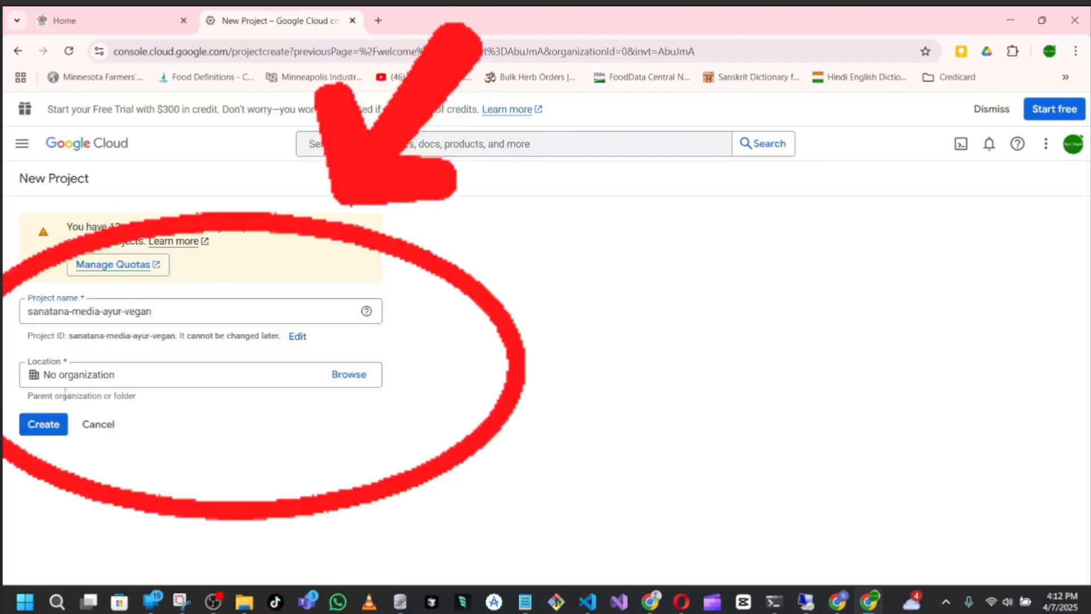
click(44, 424)
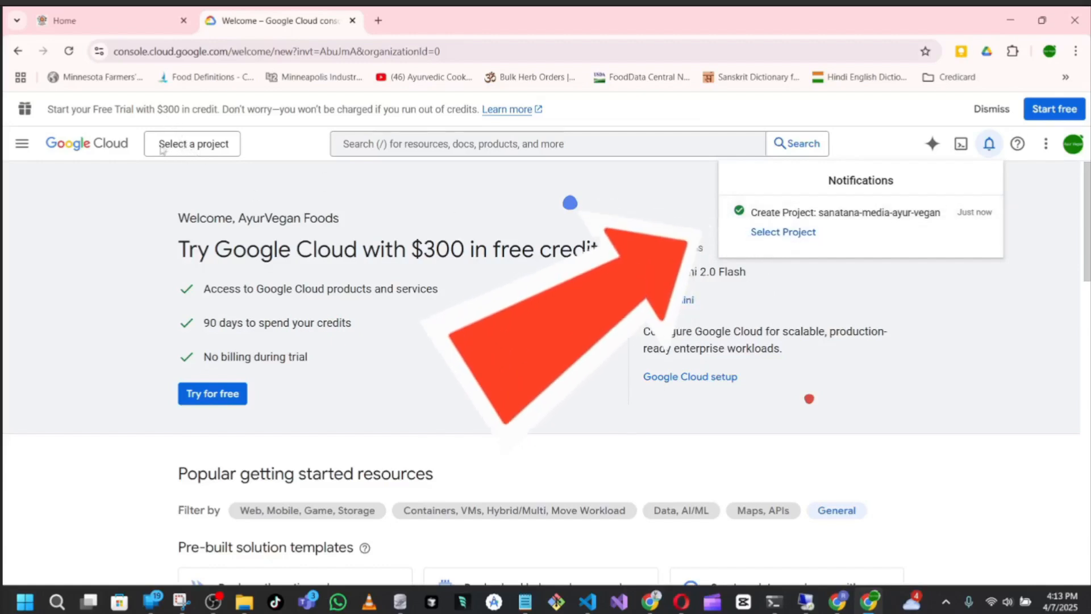
Switch to the sanatana-media-ayur-vegan project and open APIs & Services from the full product list
click(799, 234)
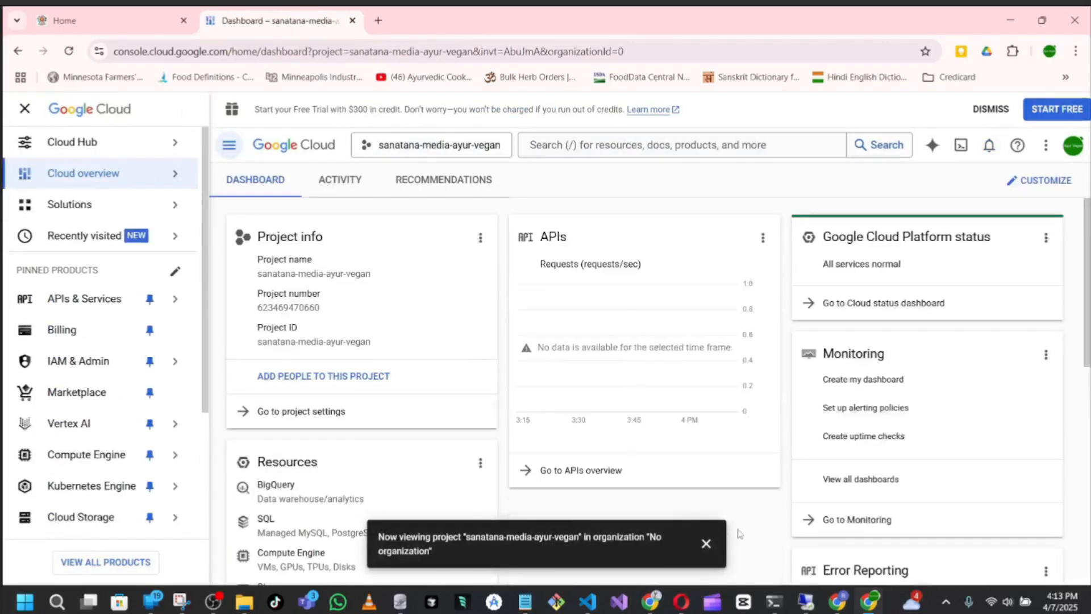
click(706, 544)
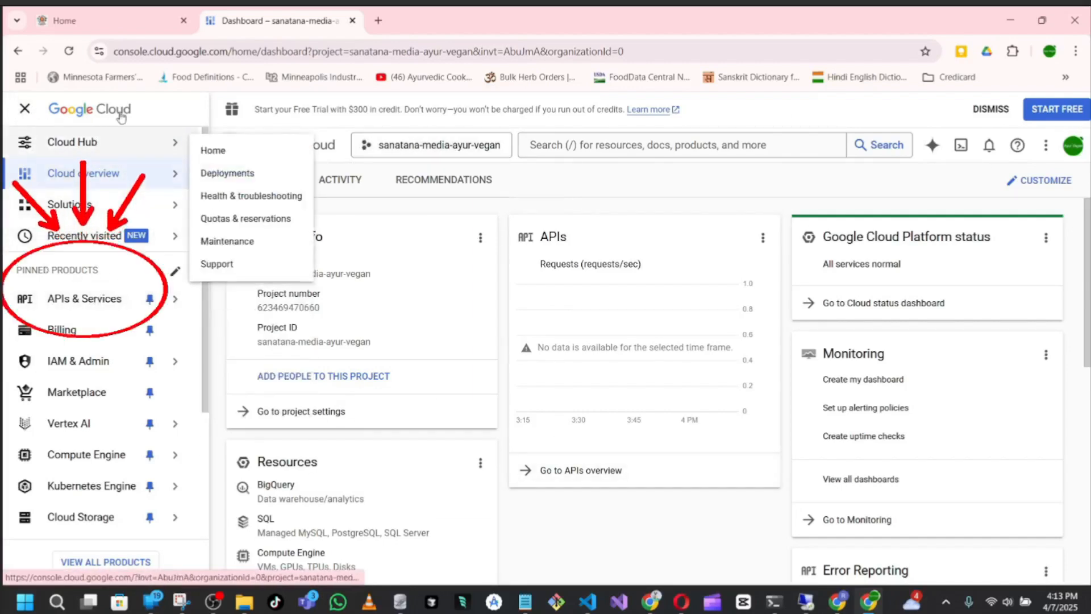
mouse_move(146, 312)
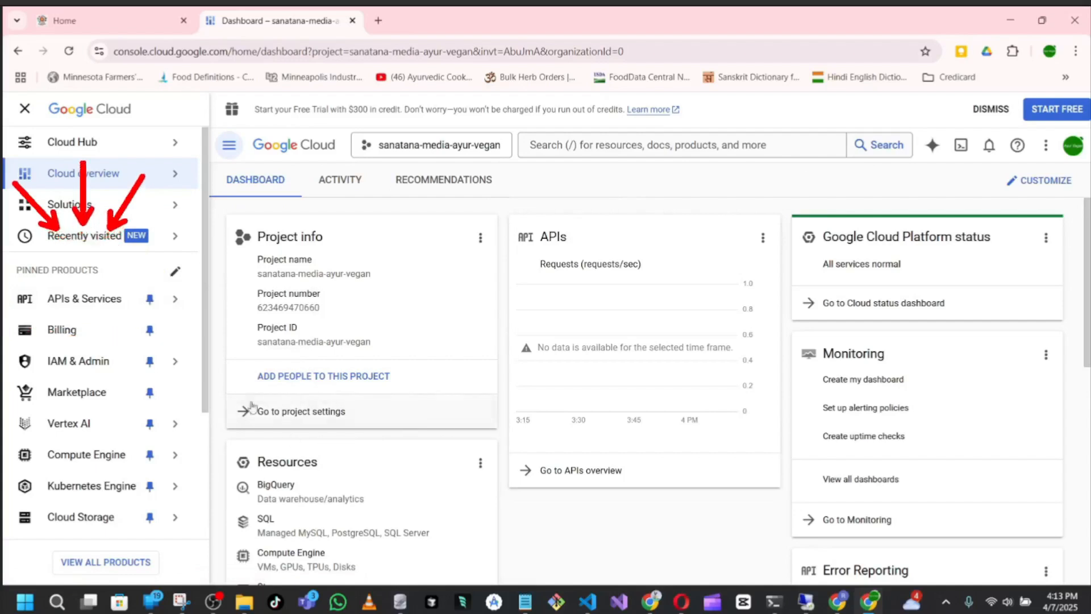
scroll(384, 475, down, 1)
scroll(350, 398, up, 1)
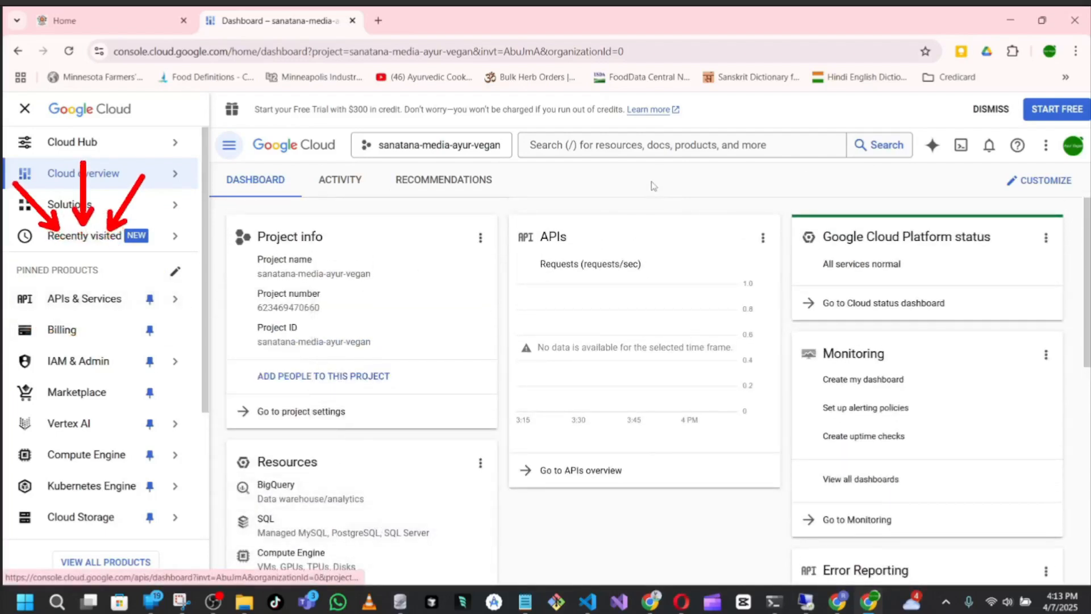
mouse_move(65, 308)
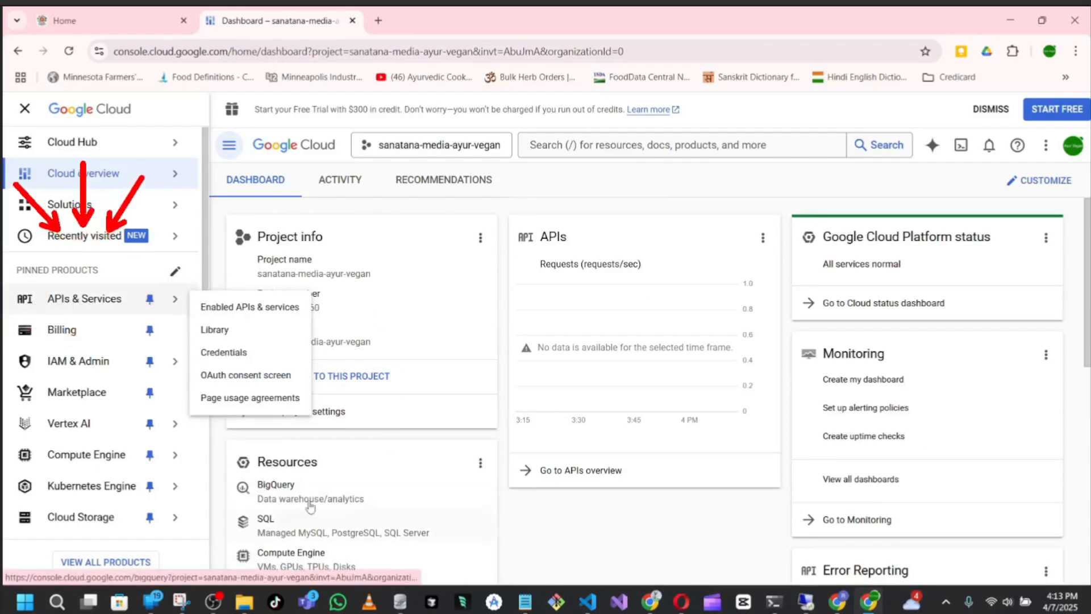
click(104, 569)
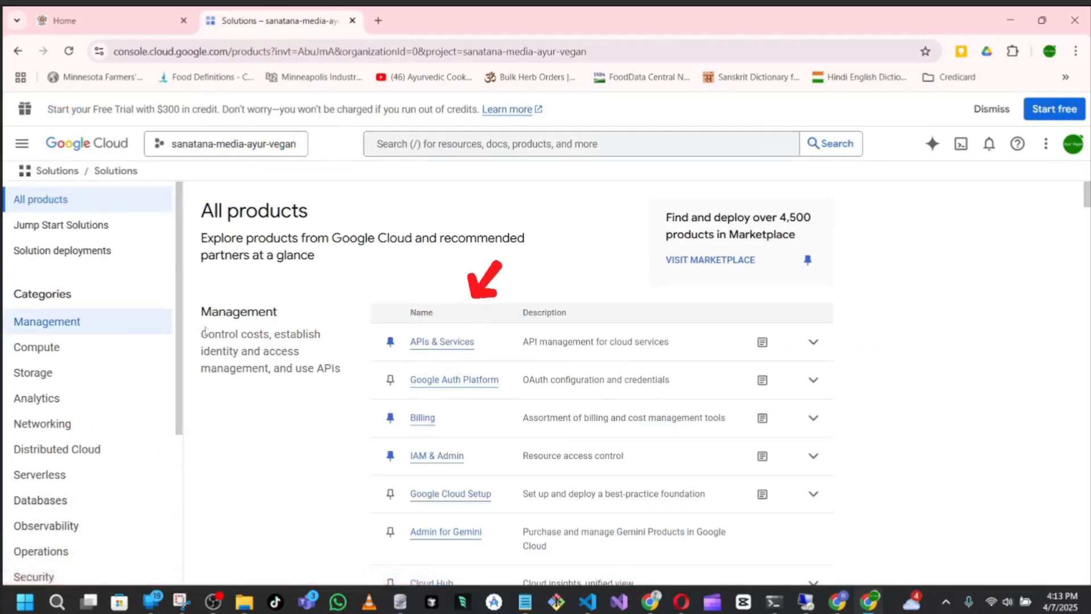
click(444, 348)
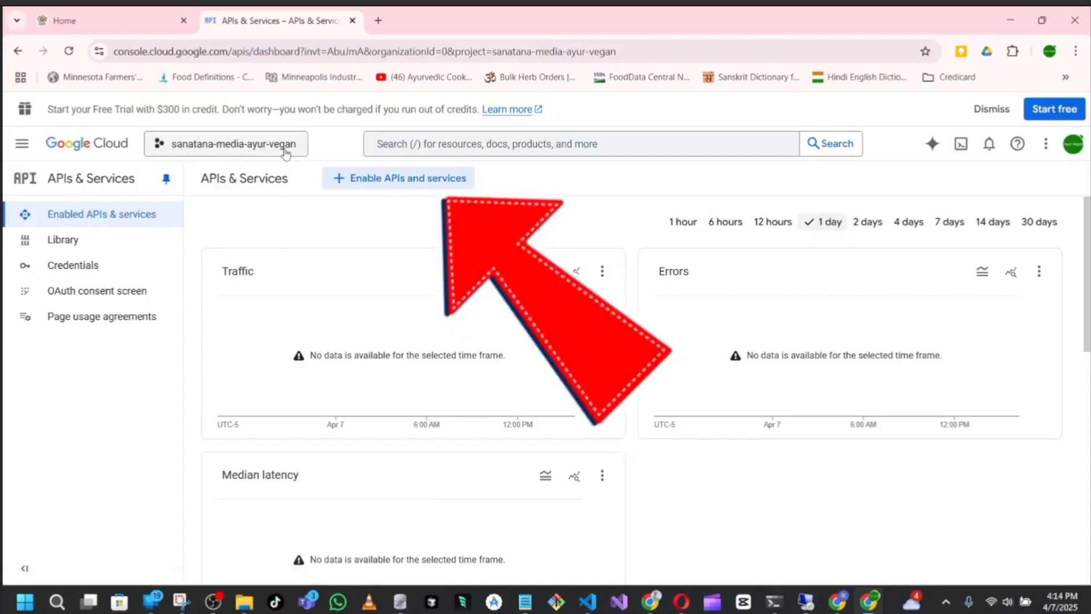
Search the API Library for youtube and enable YouTube Data API v3 for the project
click(370, 179)
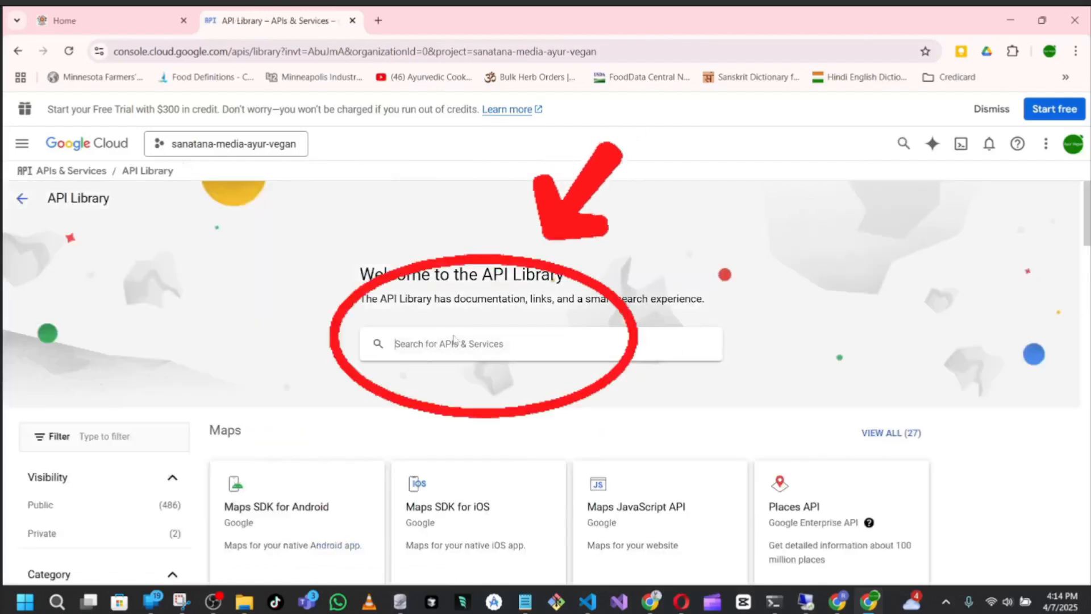
click(454, 341)
text(youtube)
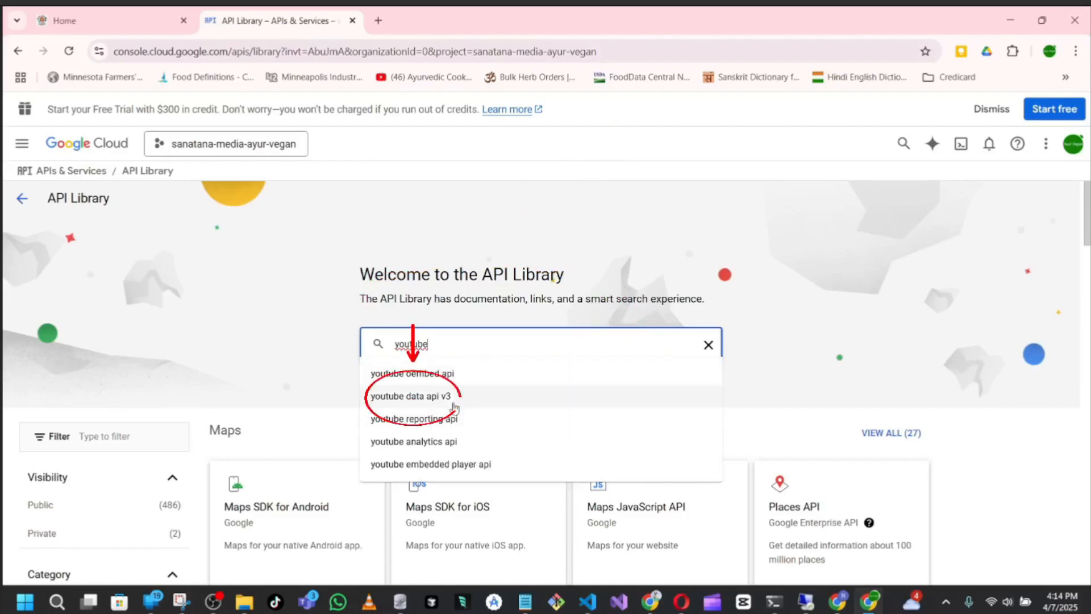
click(432, 396)
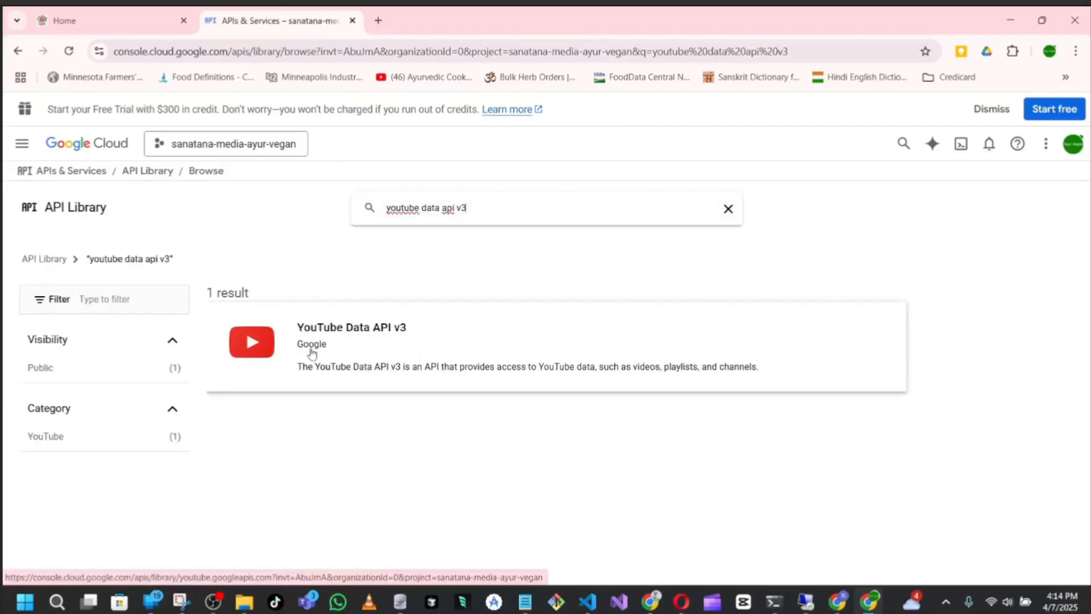
click(311, 353)
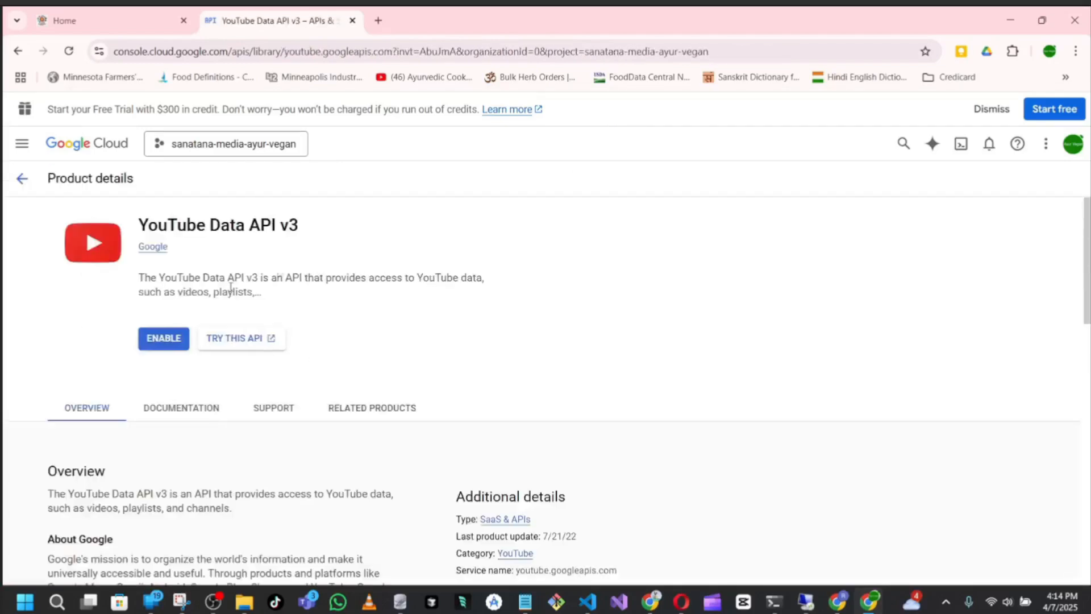
click(163, 341)
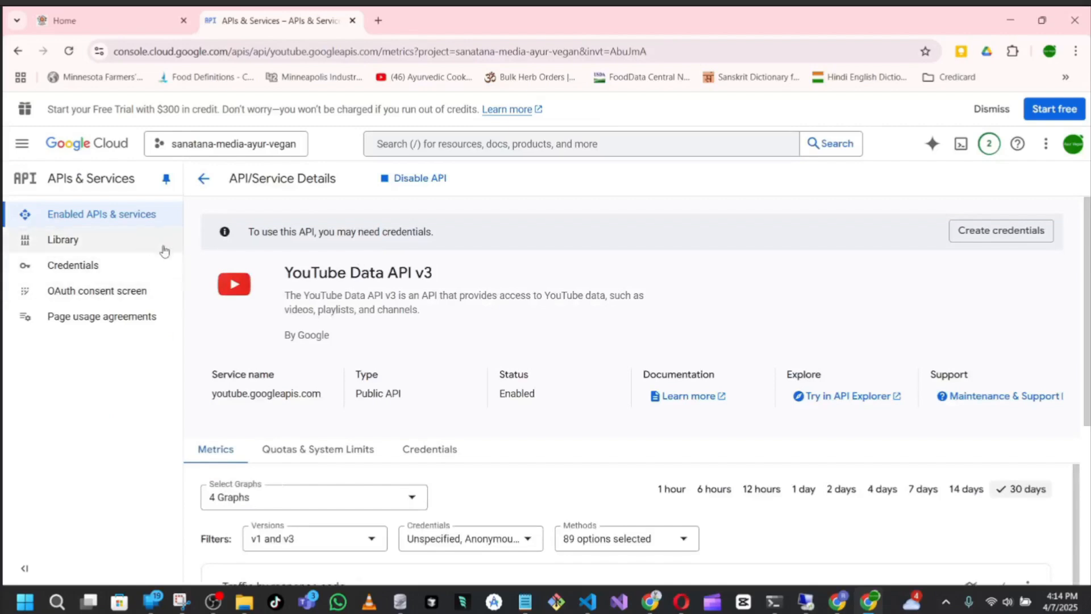
Start creating an OAuth client ID credential for the project
click(83, 275)
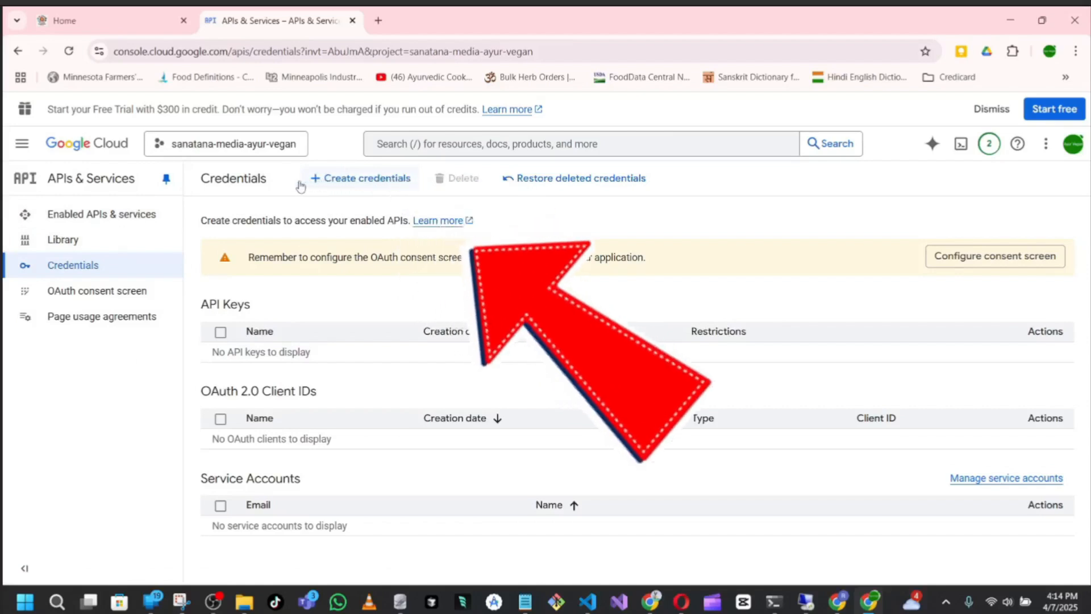
click(356, 186)
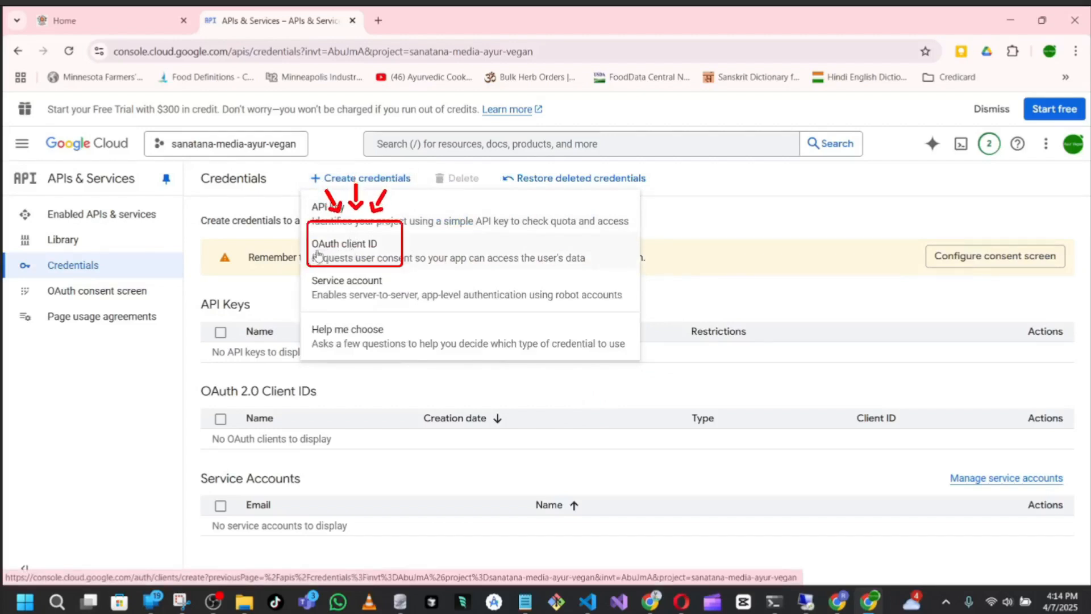
click(388, 253)
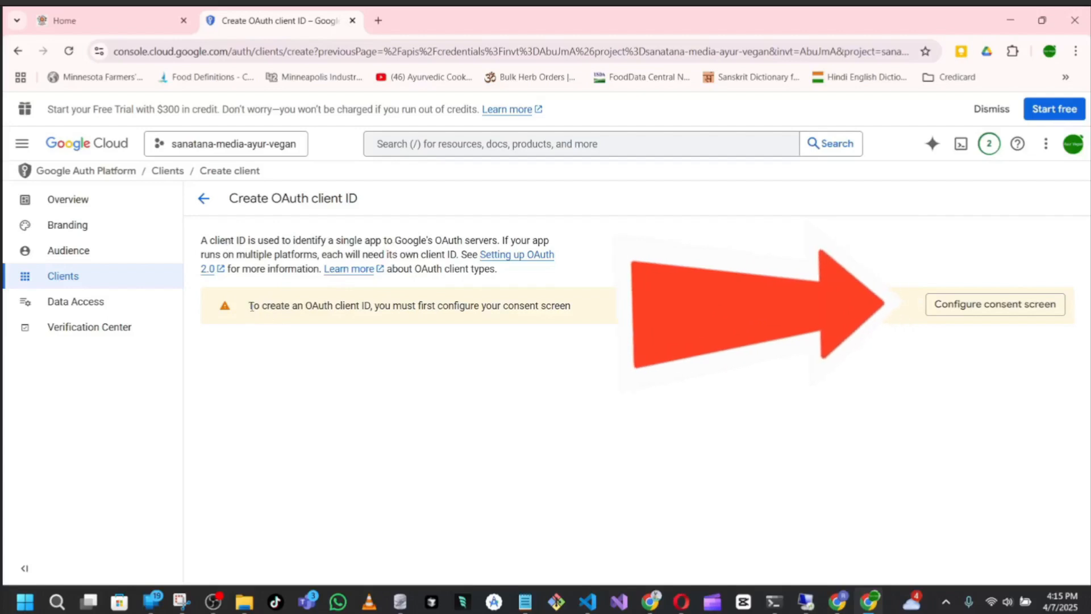
Read the consent screen requirement and start configuring the project's OAuth consent screen
drag(249, 306, 578, 307)
click(578, 307)
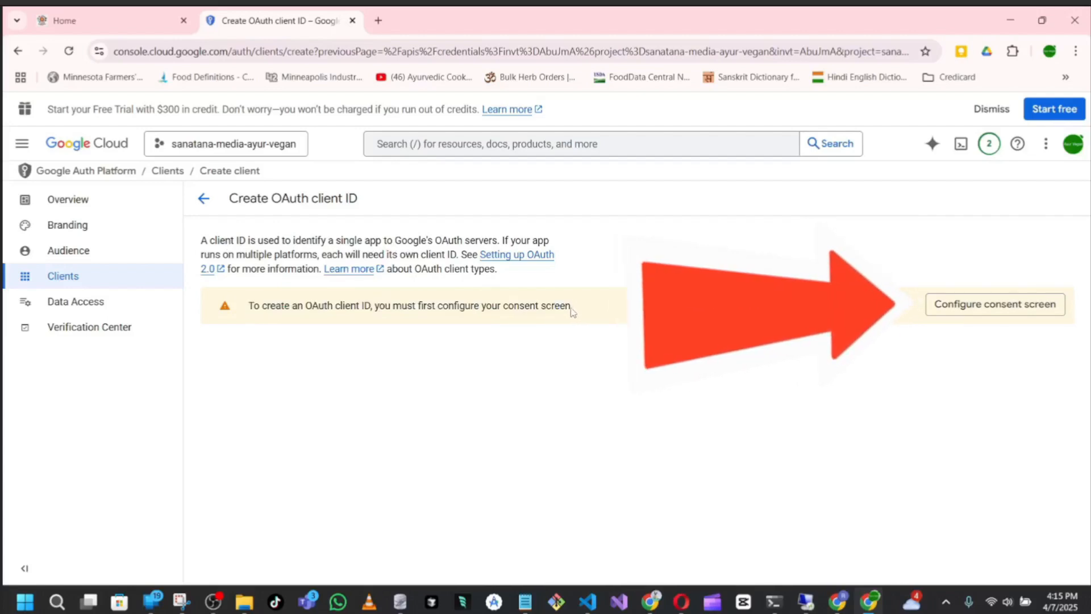
click(972, 311)
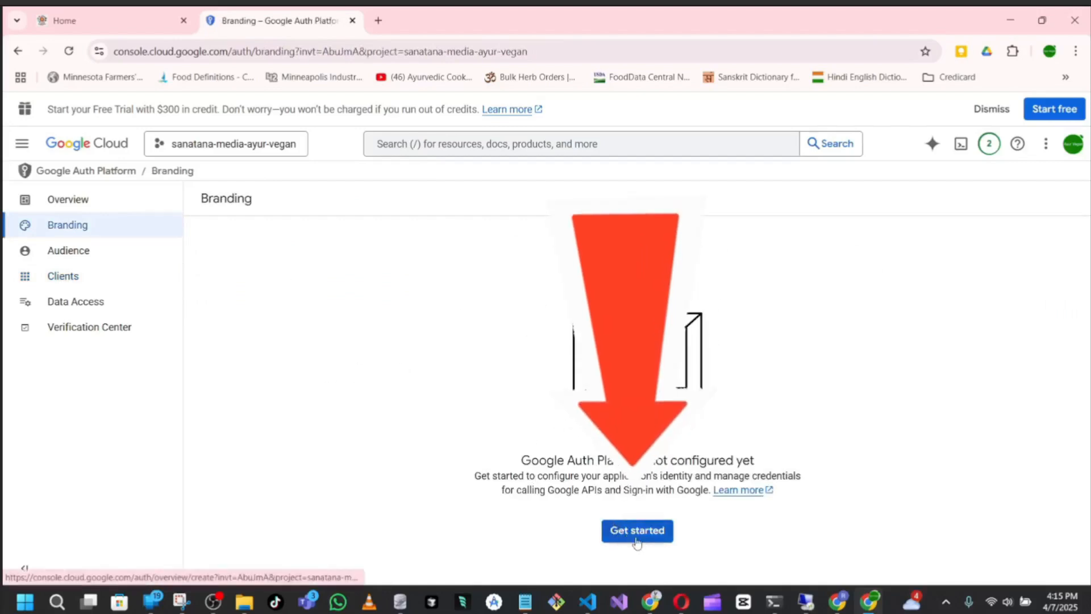
click(658, 535)
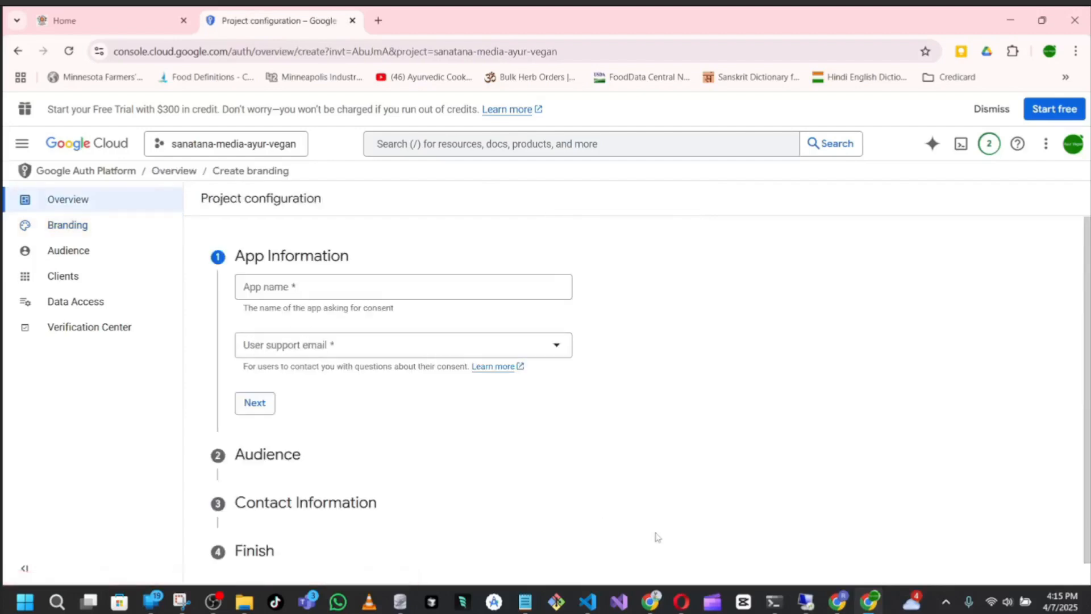
Paste the copied project name sanatana-media-ayur-vegan as the app name in the app information
click(294, 289)
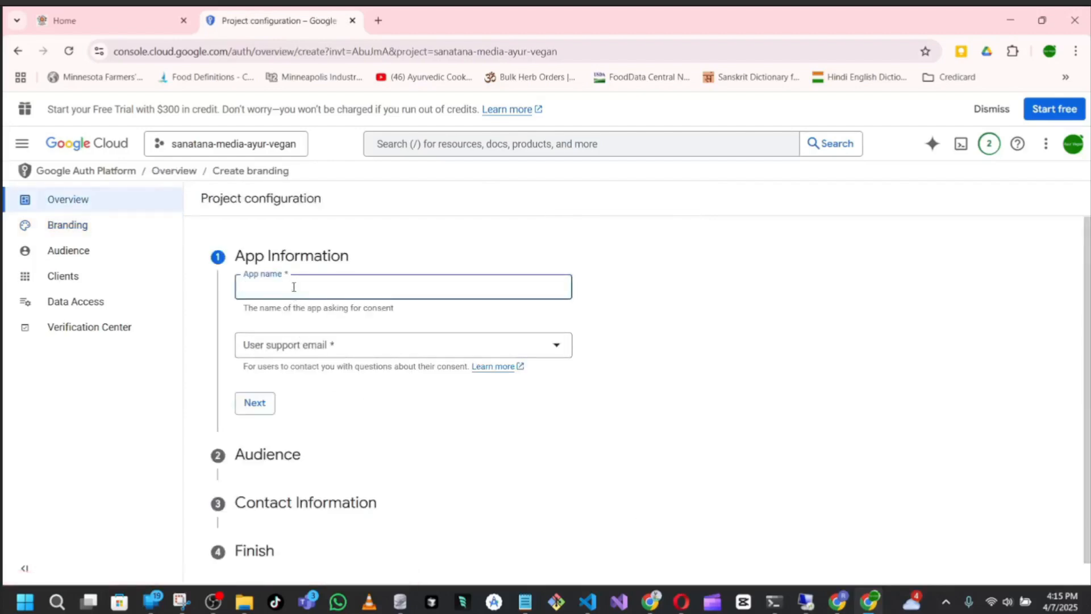
right_click(294, 287)
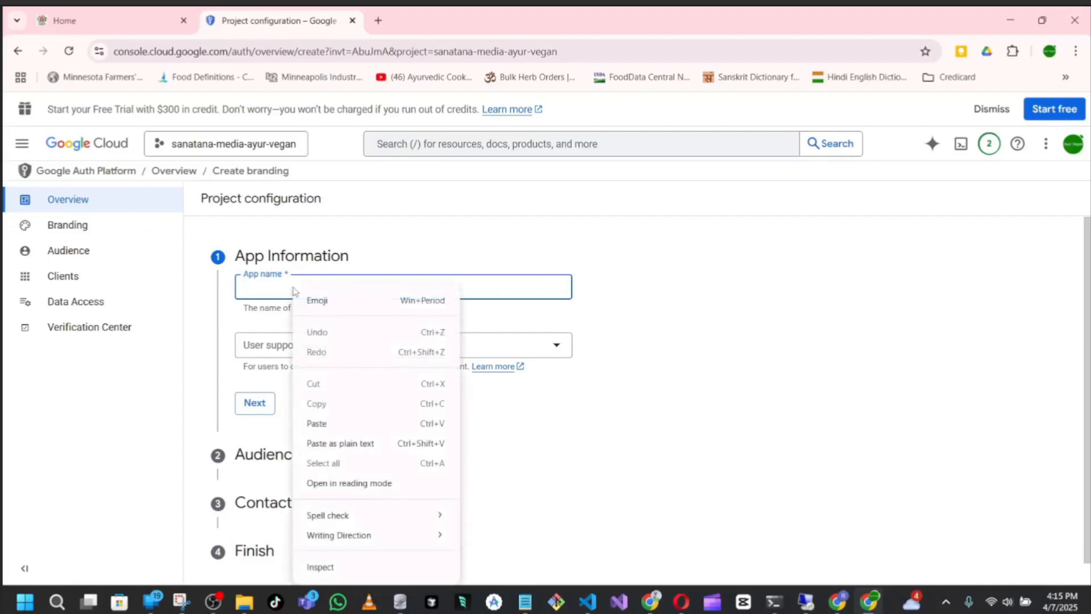
click(317, 424)
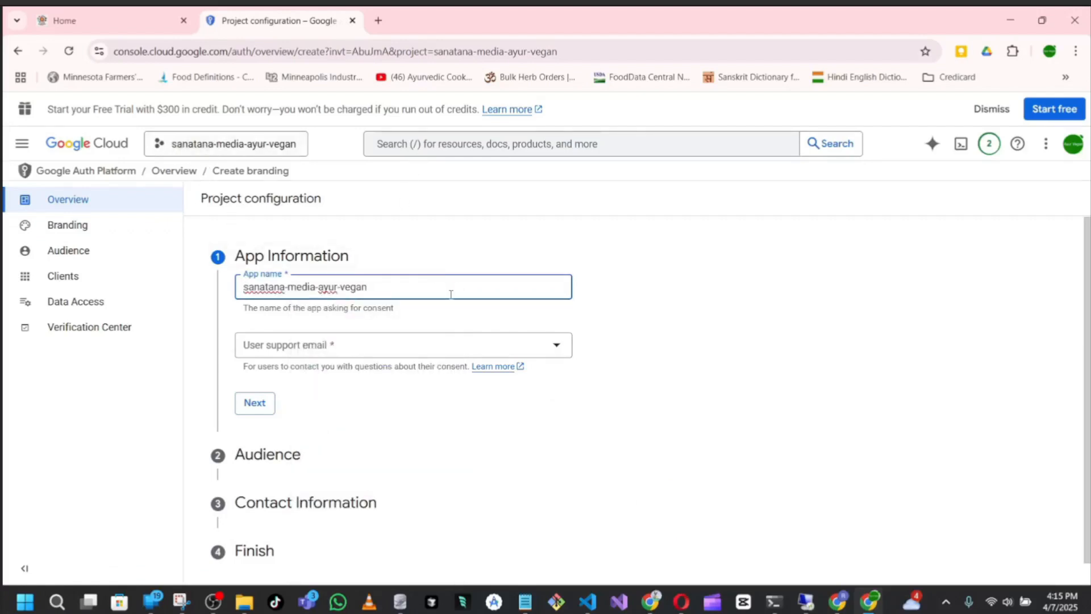
Choose the account's e-mail address as the user support email and complete the app information
click(563, 349)
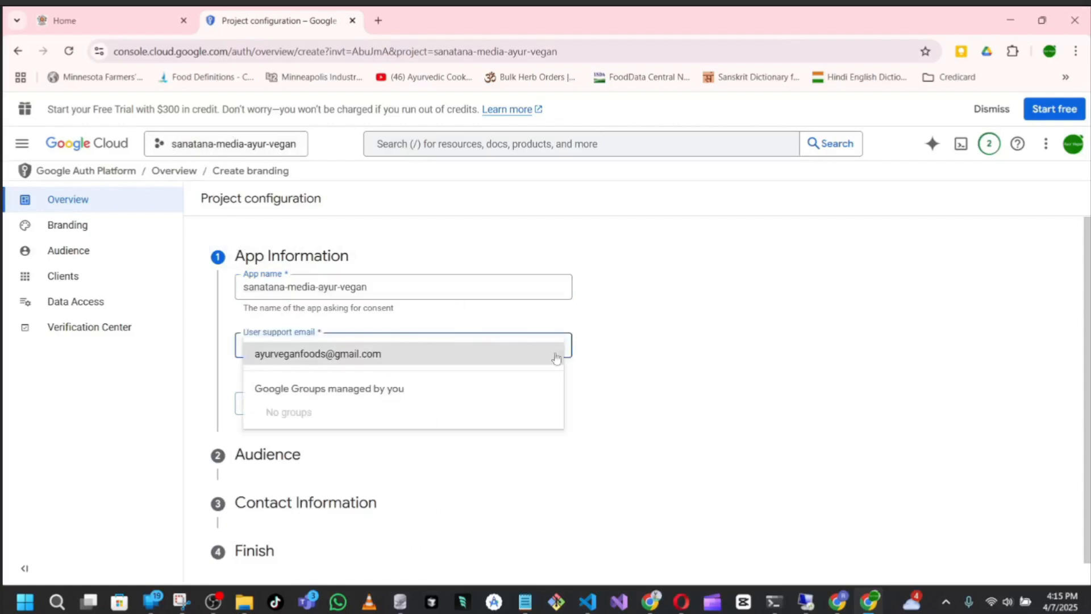
click(361, 358)
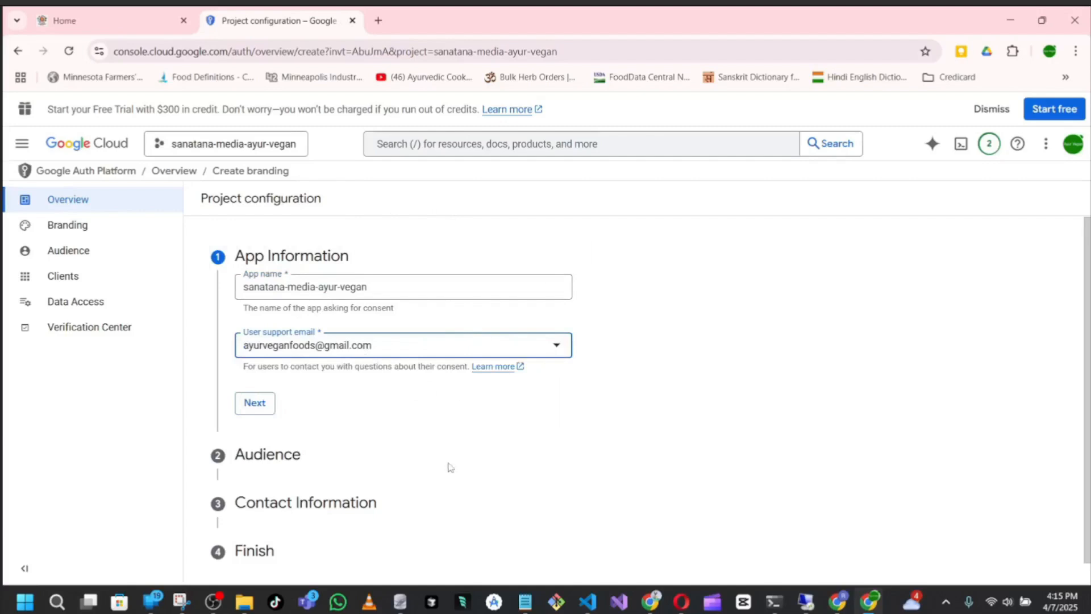
click(254, 403)
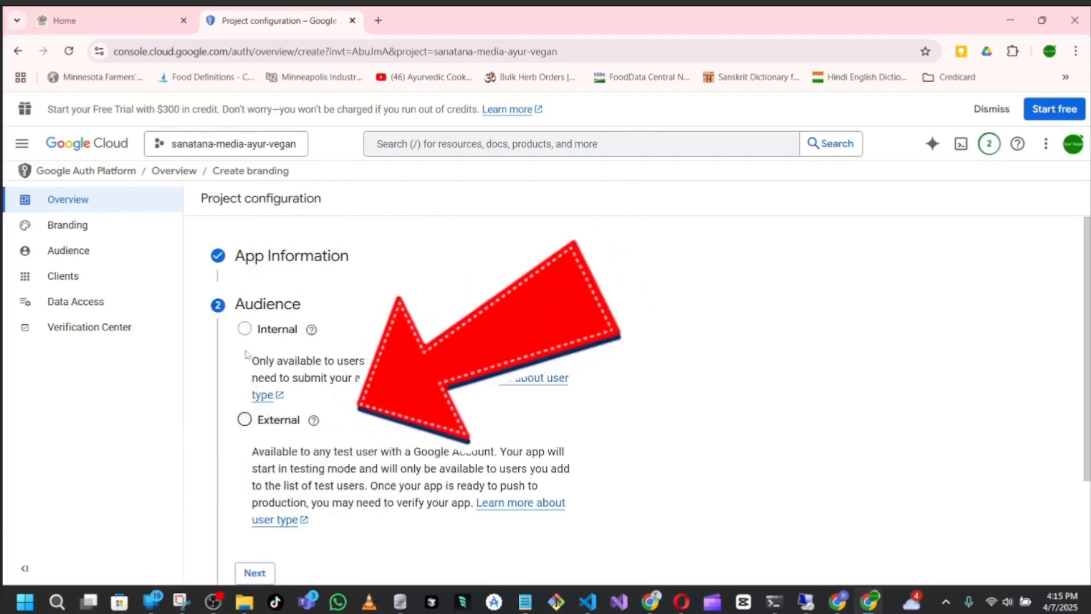
Set the app's audience to External and continue to the contact information
drag(234, 303, 335, 317)
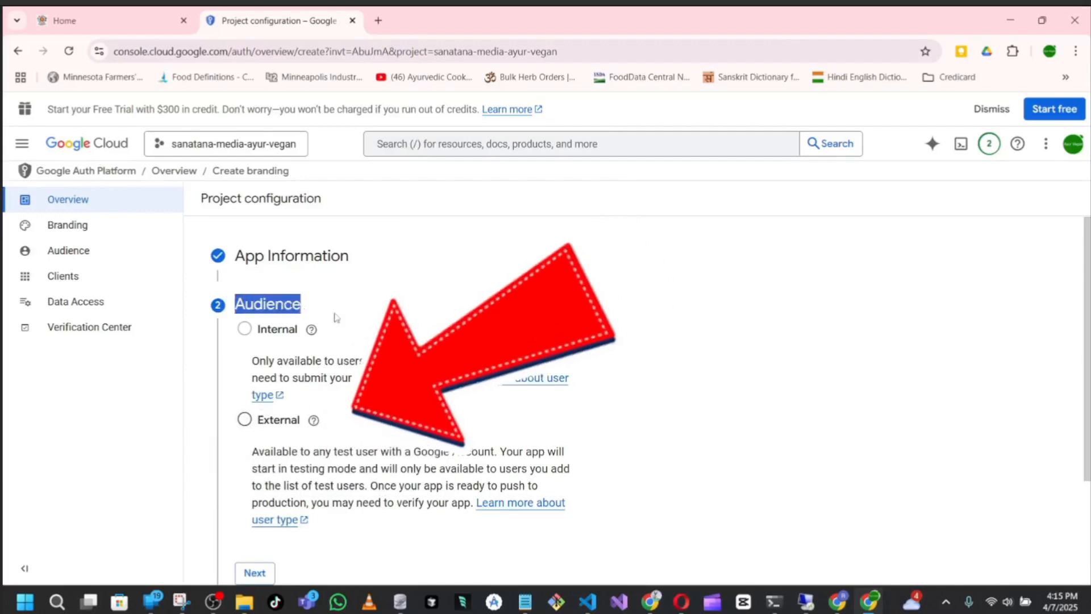
click(244, 420)
scroll(374, 480, down, 1)
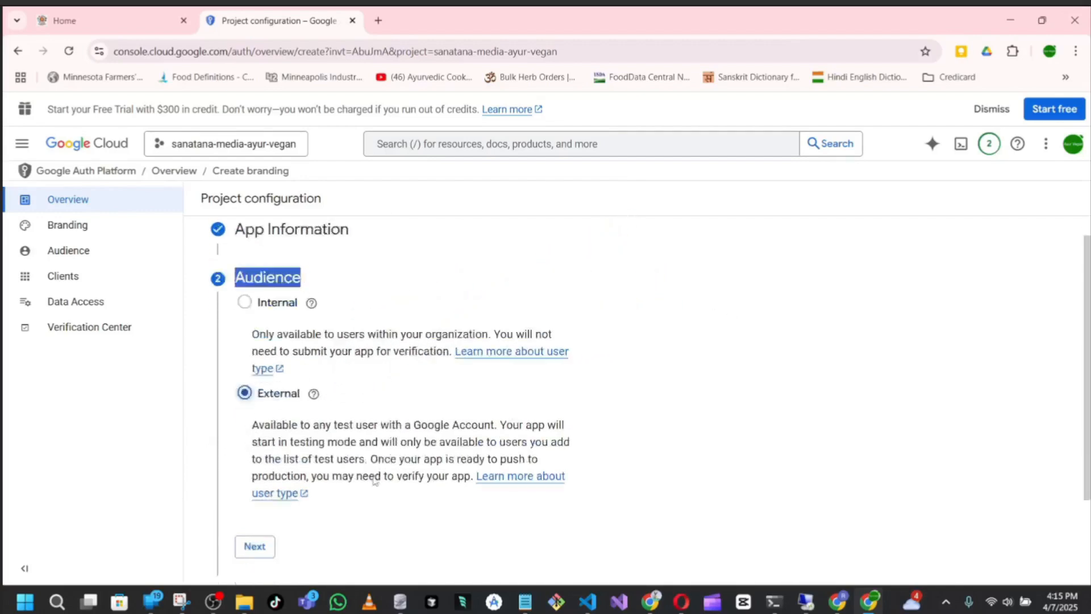
scroll(374, 481, down, 2)
click(256, 440)
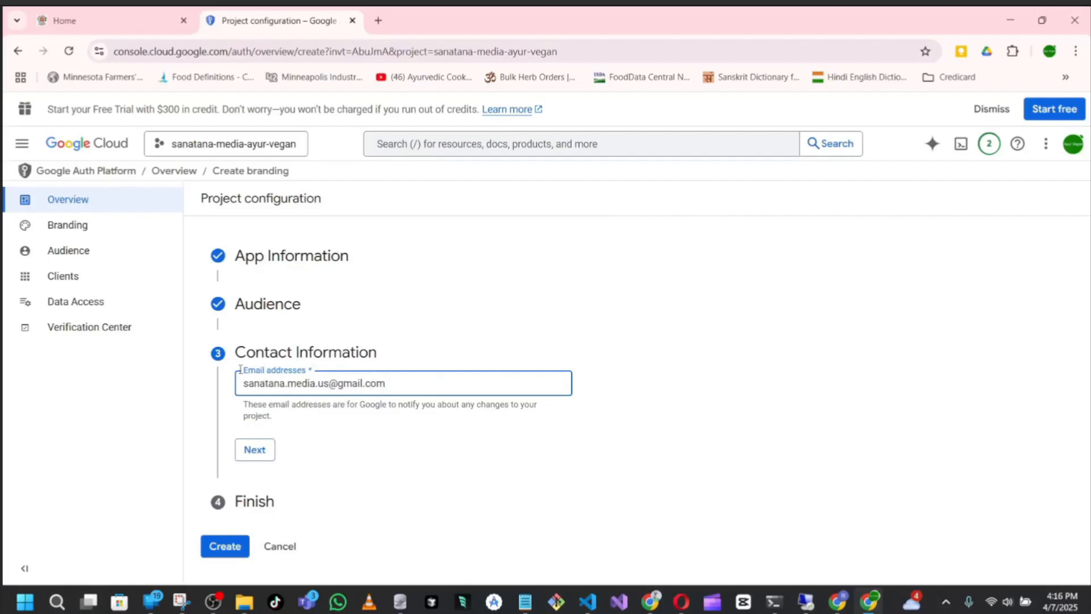
Complete the project configuration with the contact e-mail and agreement to the Google API Services: User Data Policy
click(265, 459)
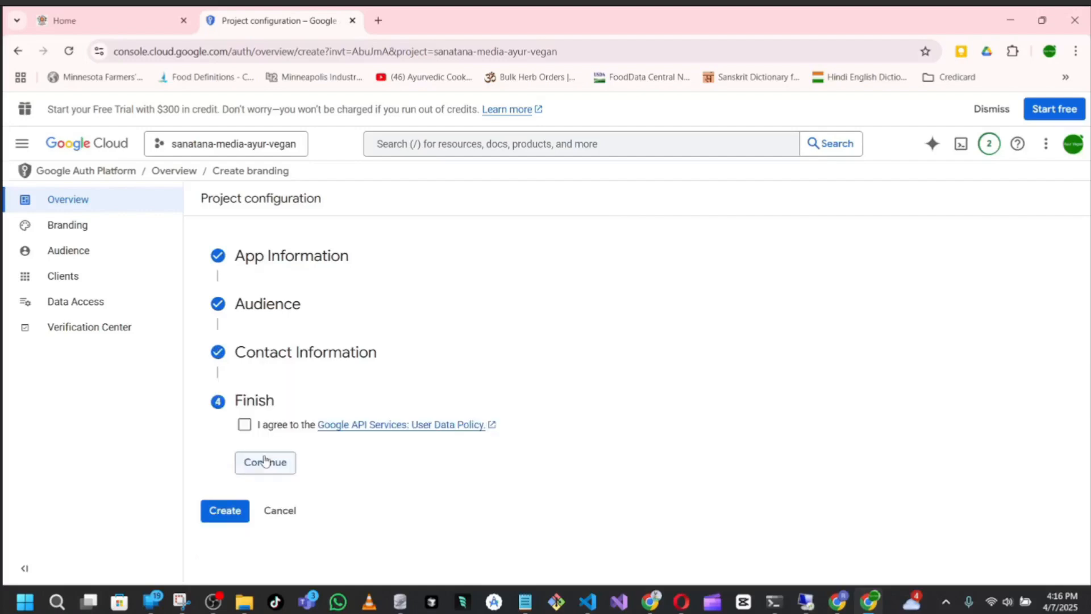
click(245, 425)
click(262, 471)
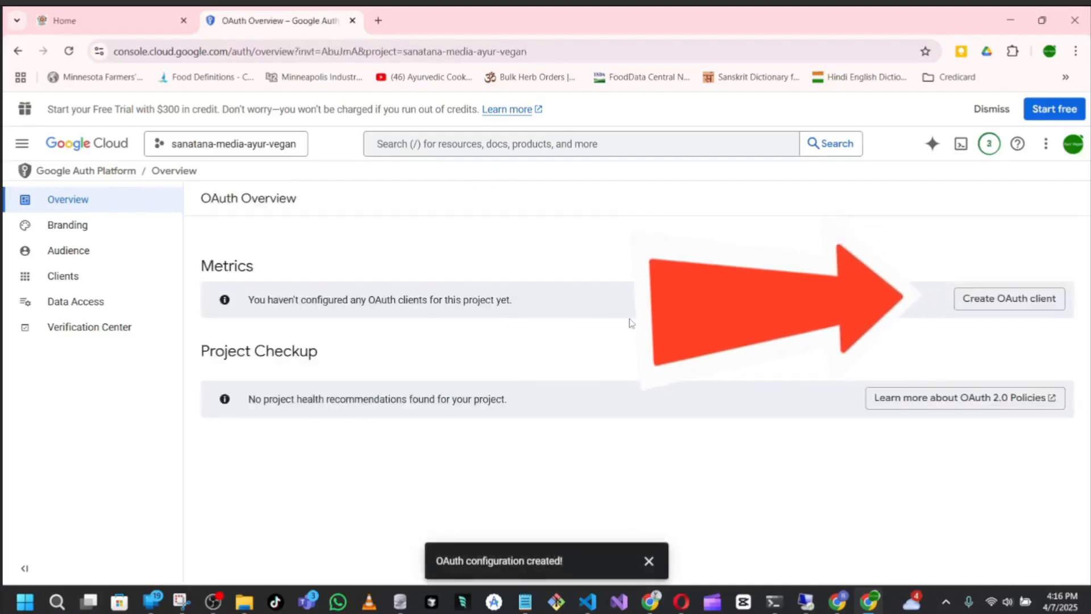
Start creating an OAuth client for the project with Web application as its application type
drag(253, 299, 518, 310)
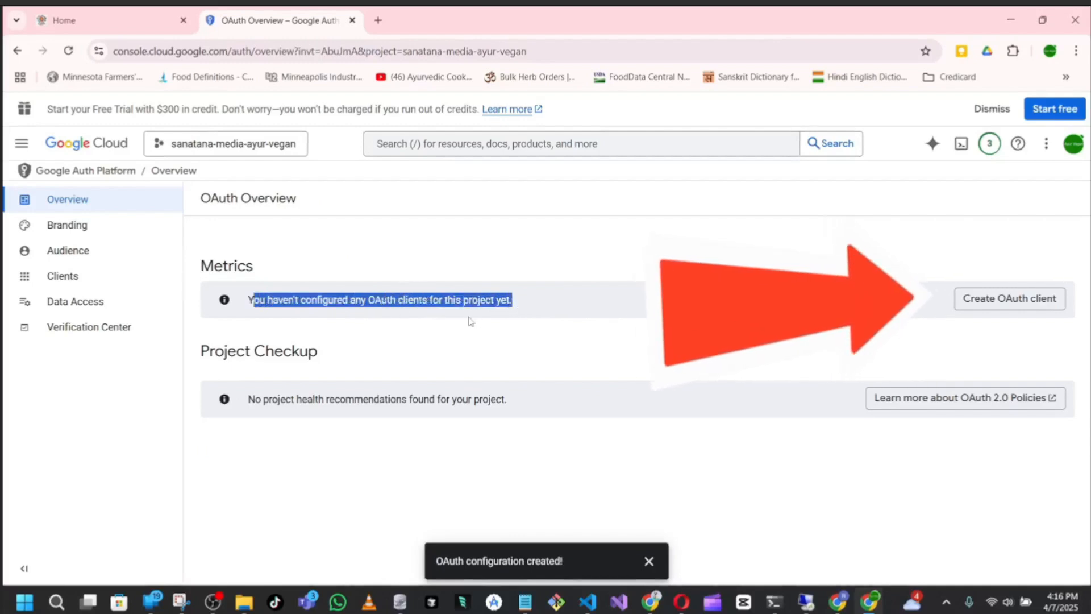
click(541, 314)
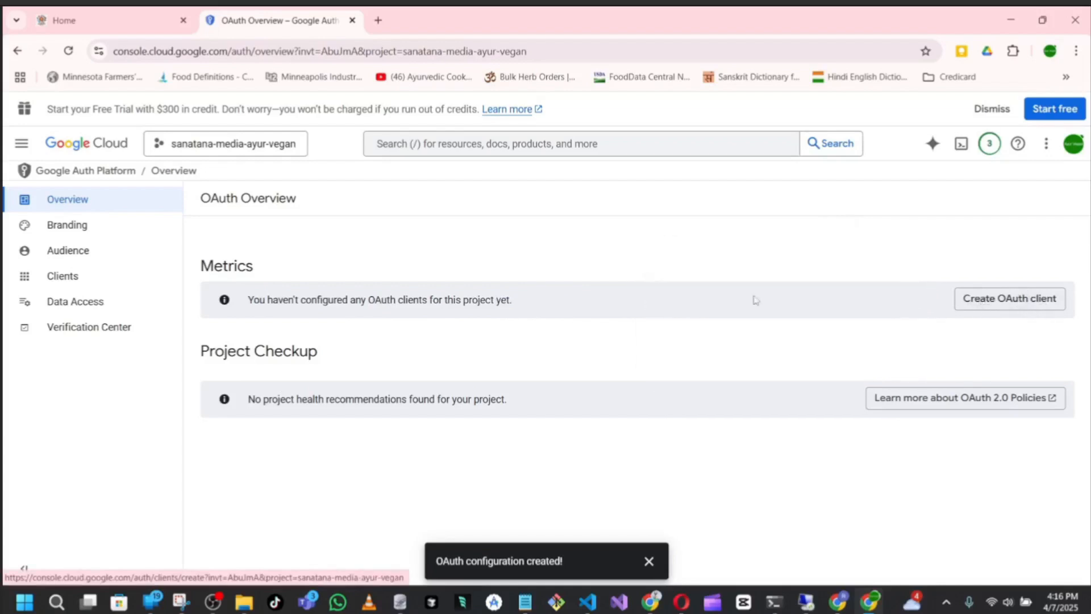
click(1012, 306)
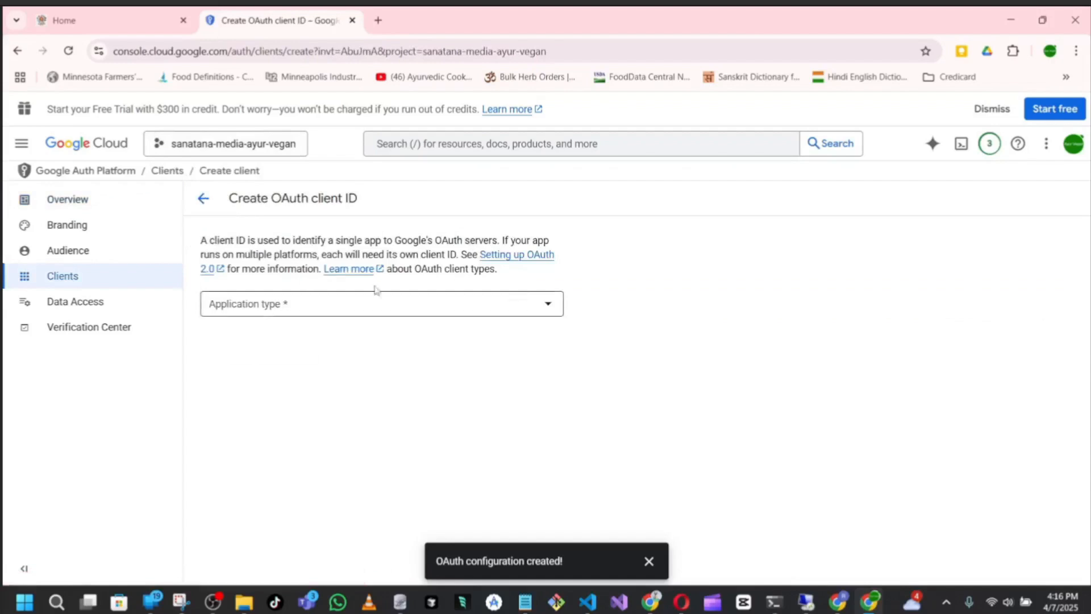
click(368, 309)
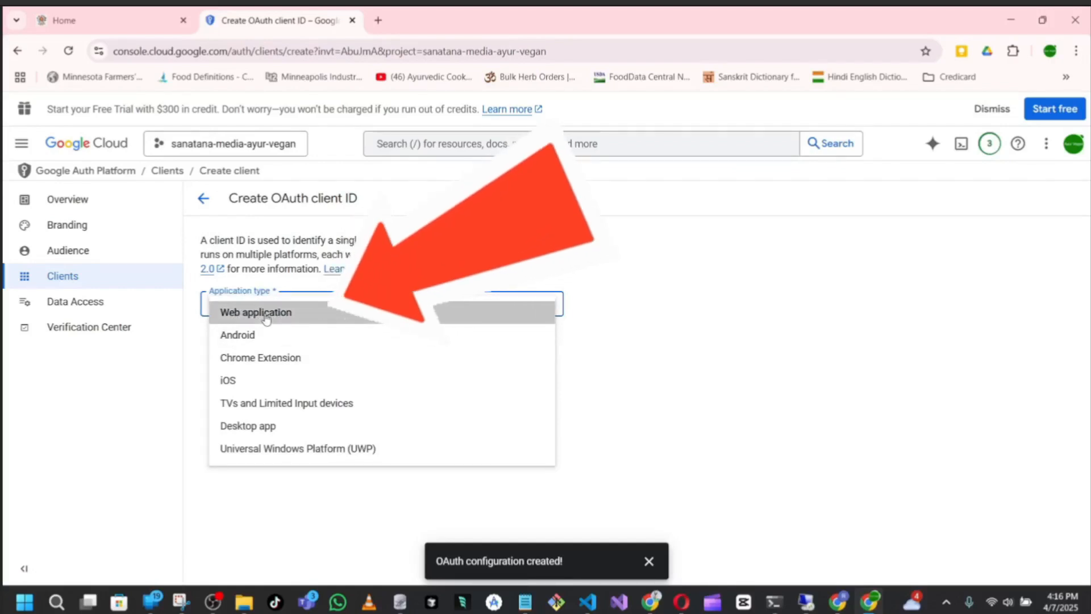
click(328, 319)
Replace the OAuth client's default name with the copied project name sanatana-media-ayur-vegan
click(302, 348)
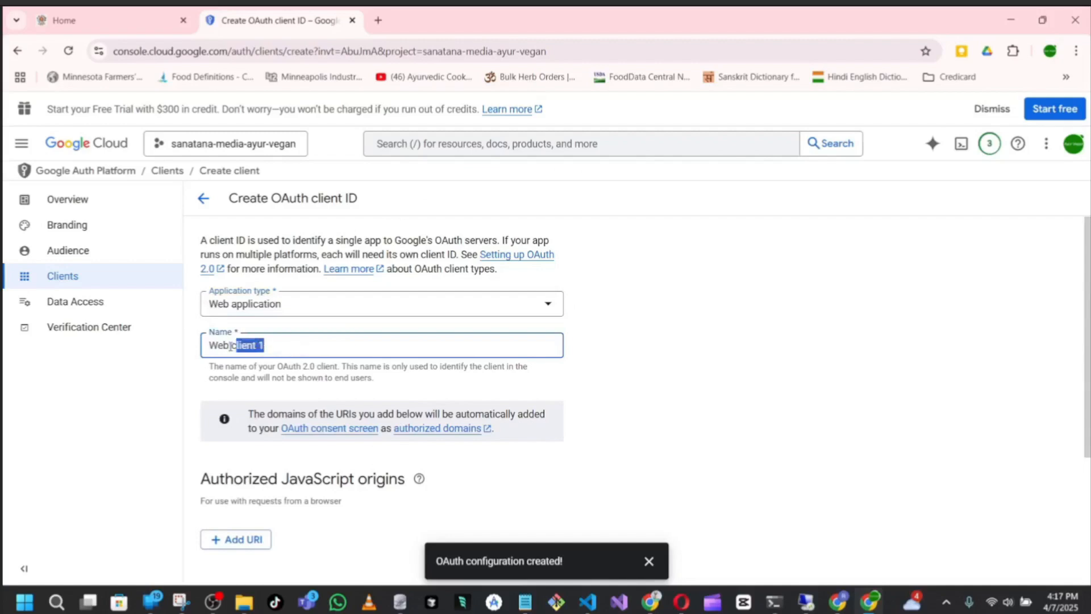
key(BackSpace)
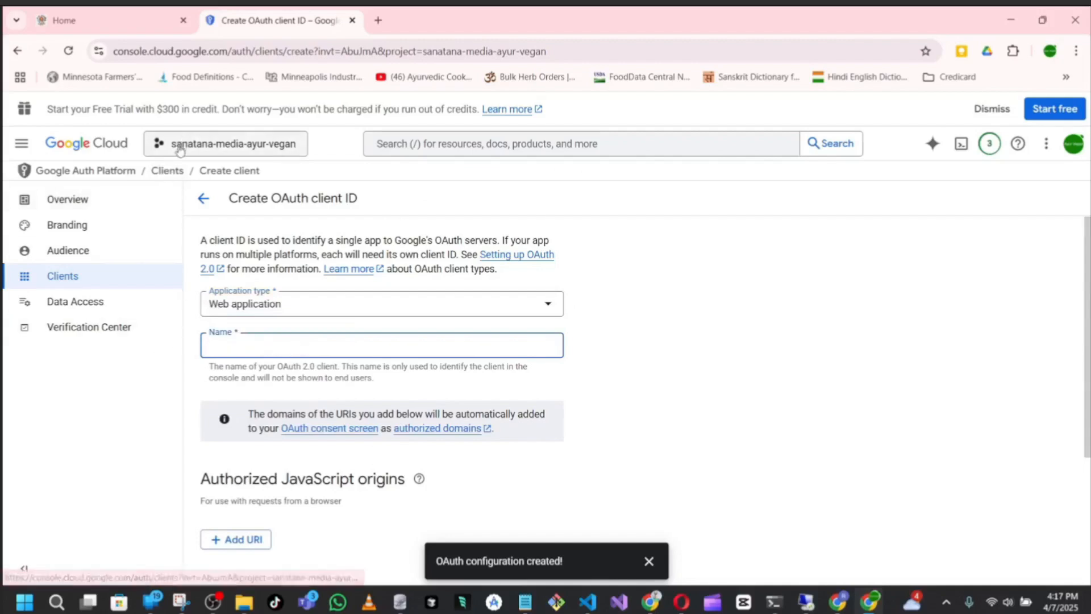
key(super+v)
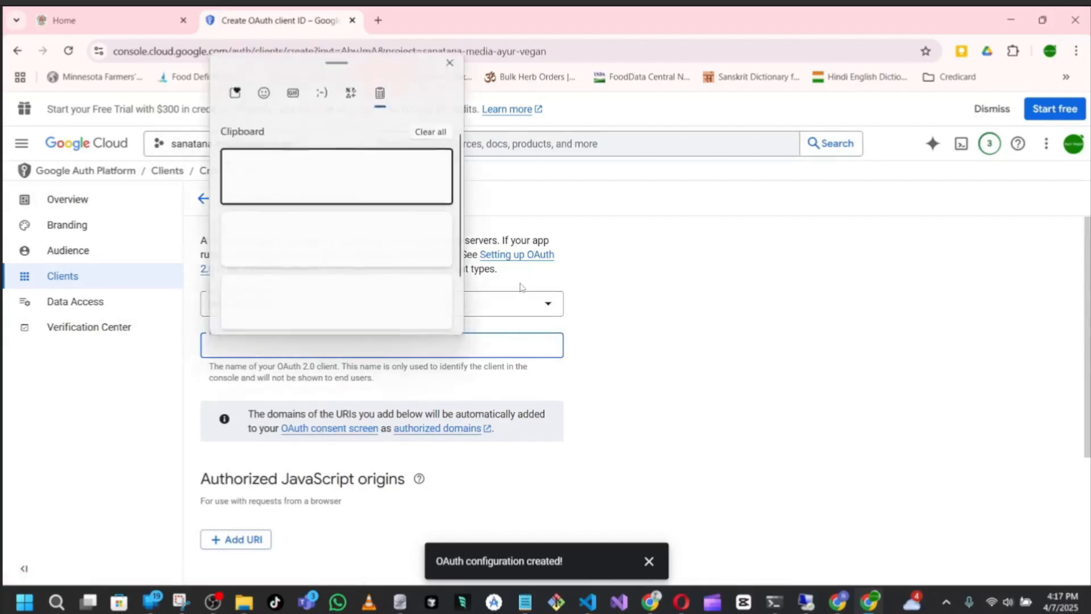
click(383, 169)
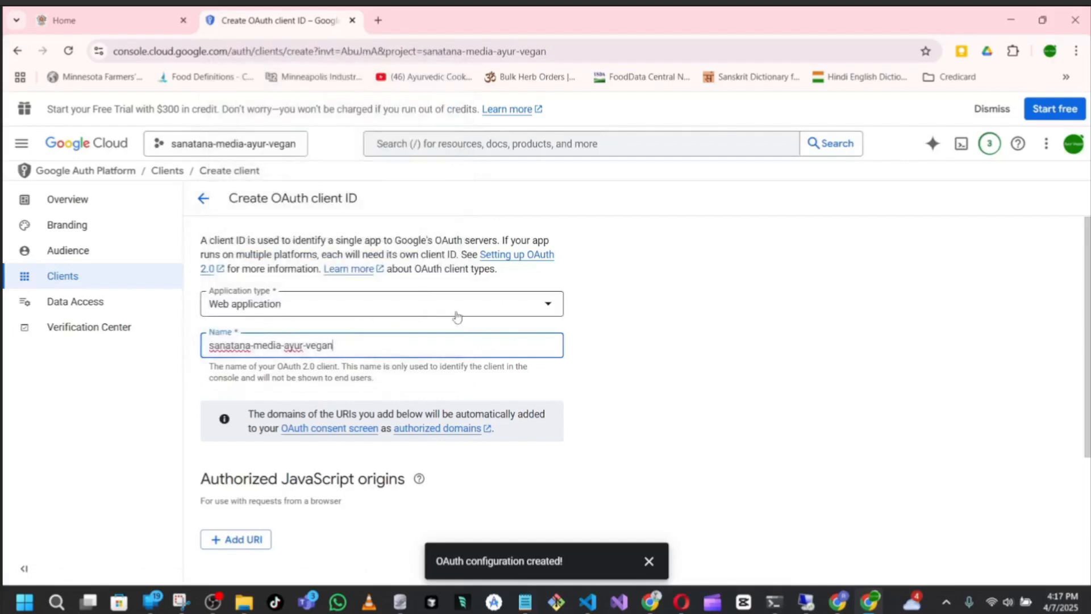
Review the authorized redirect URIs section and copy the authorized redirect URI from the Sanatana Media YouTube setup page
scroll(610, 391, down, 3)
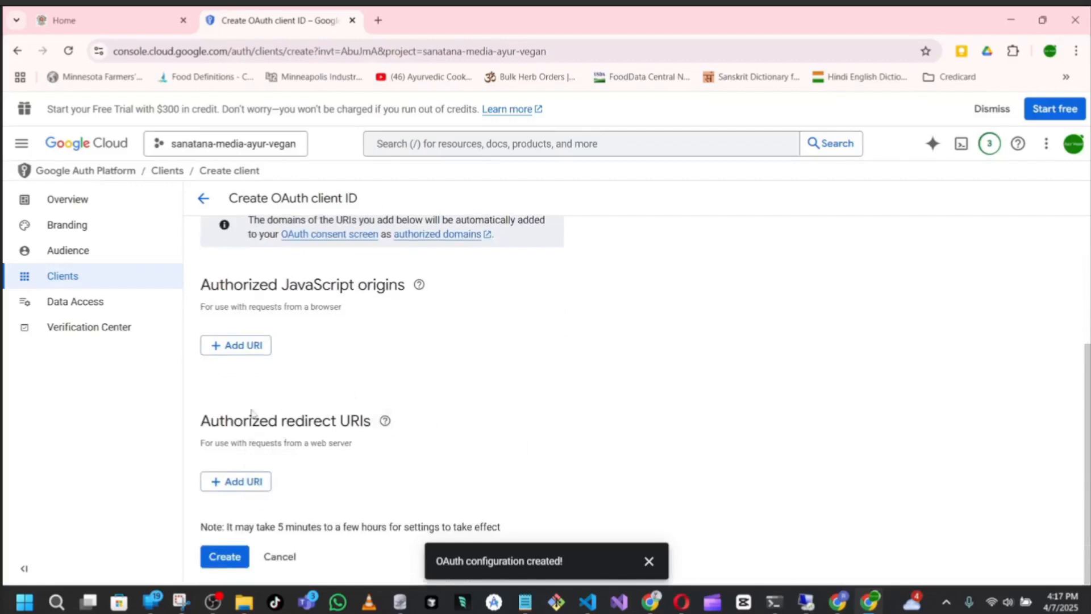
scroll(267, 341, up, 1)
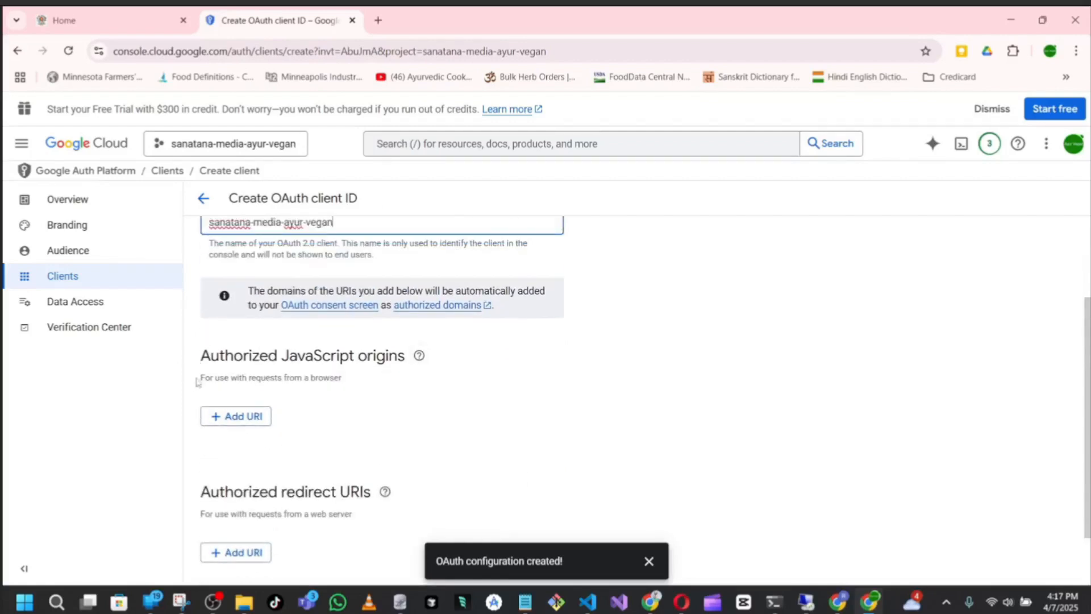
scroll(540, 395, down, 1)
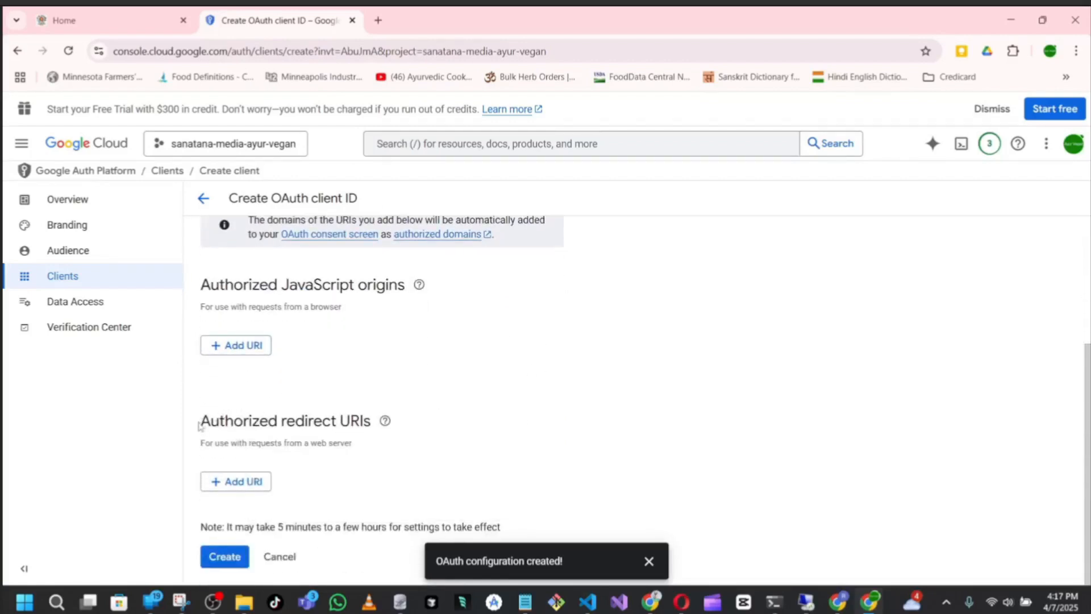
drag(199, 426, 372, 421)
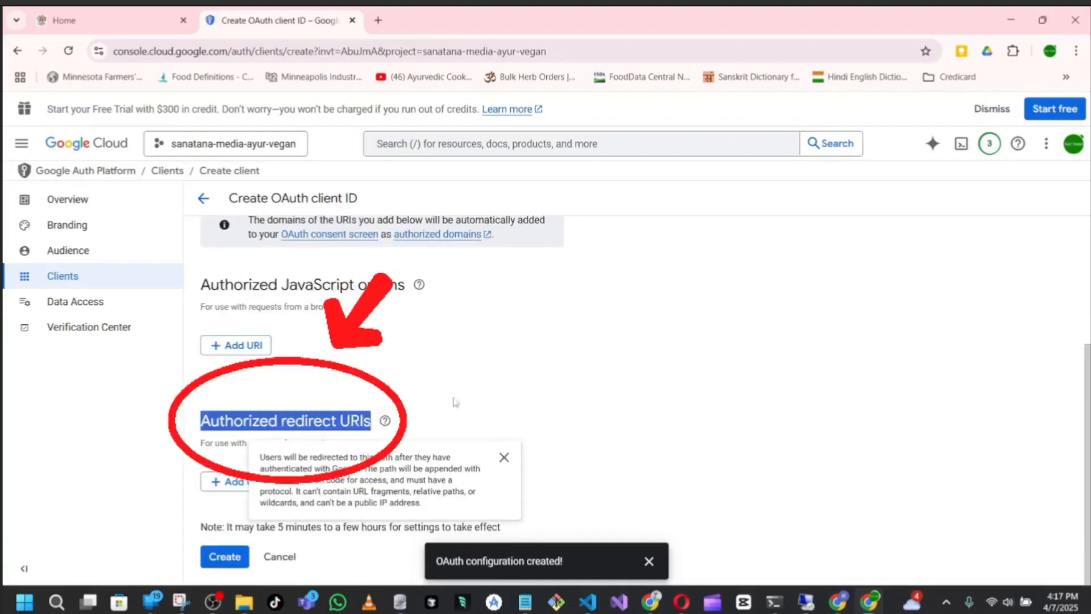
click(646, 375)
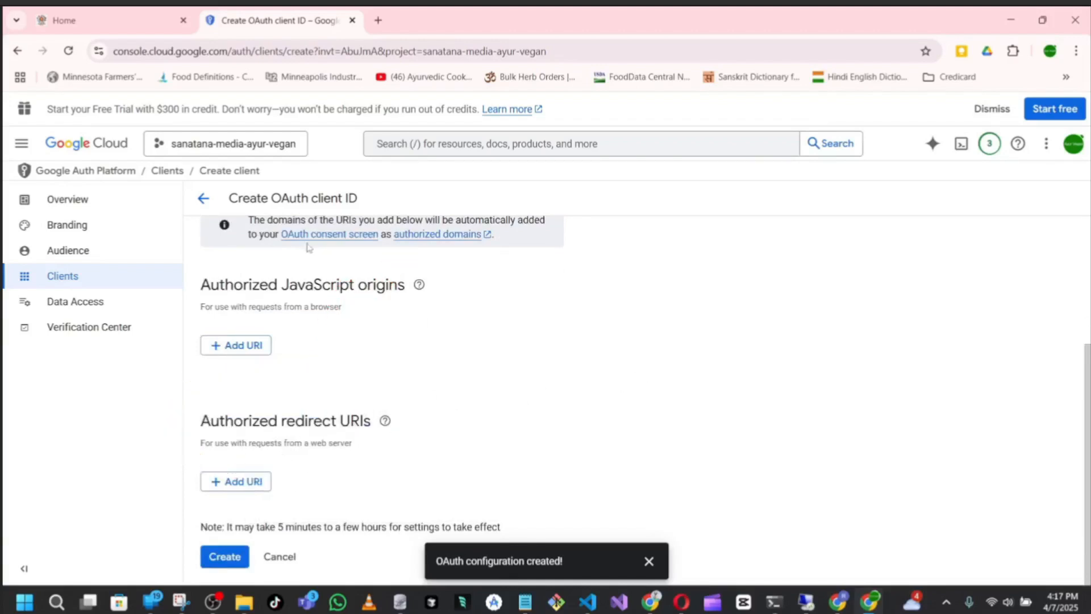
click(104, 18)
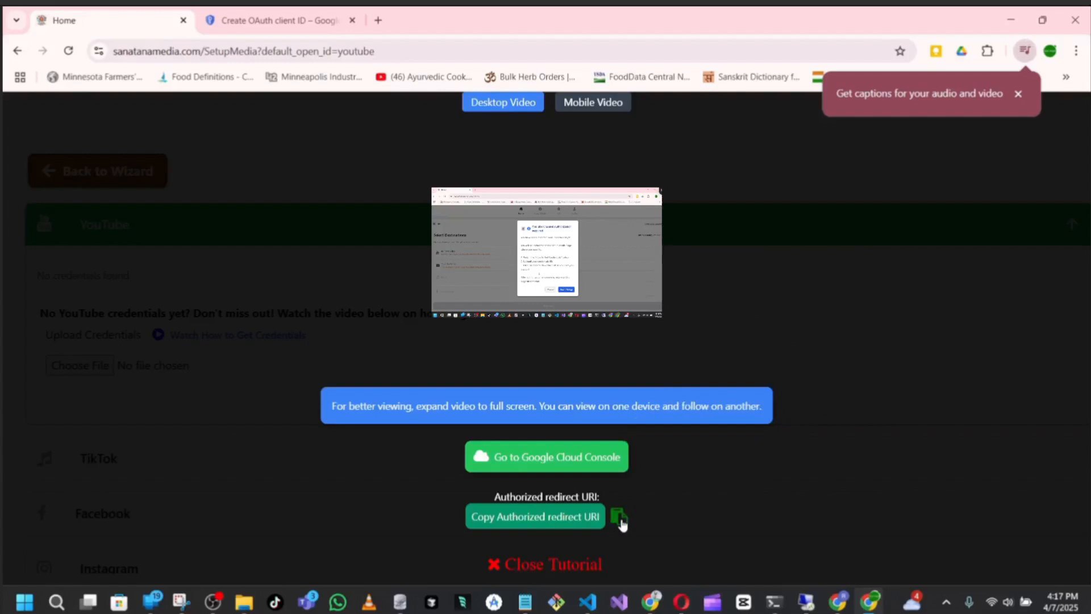
click(276, 21)
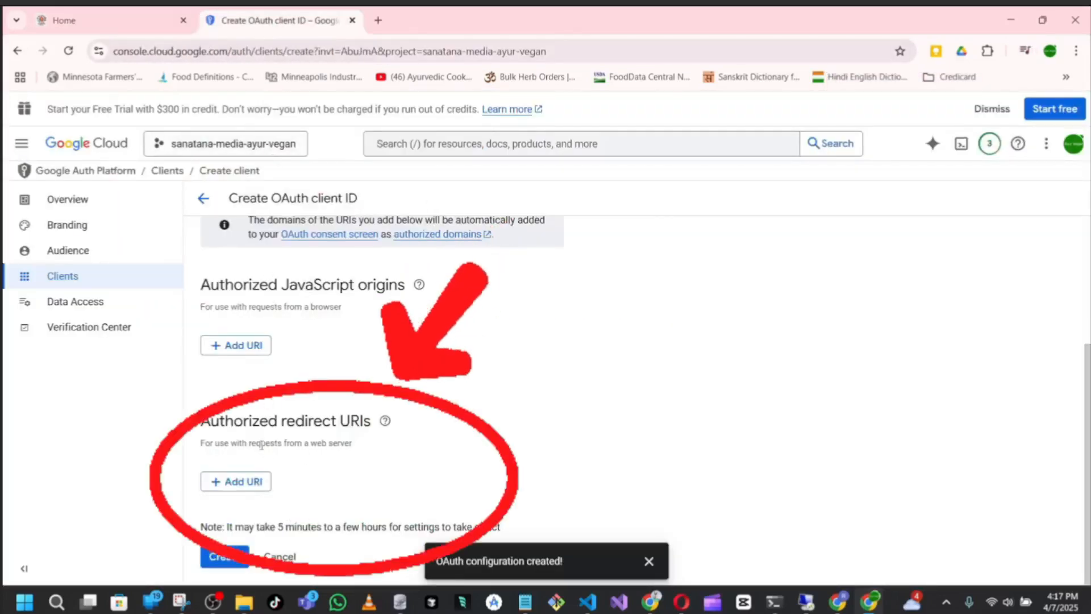
click(255, 481)
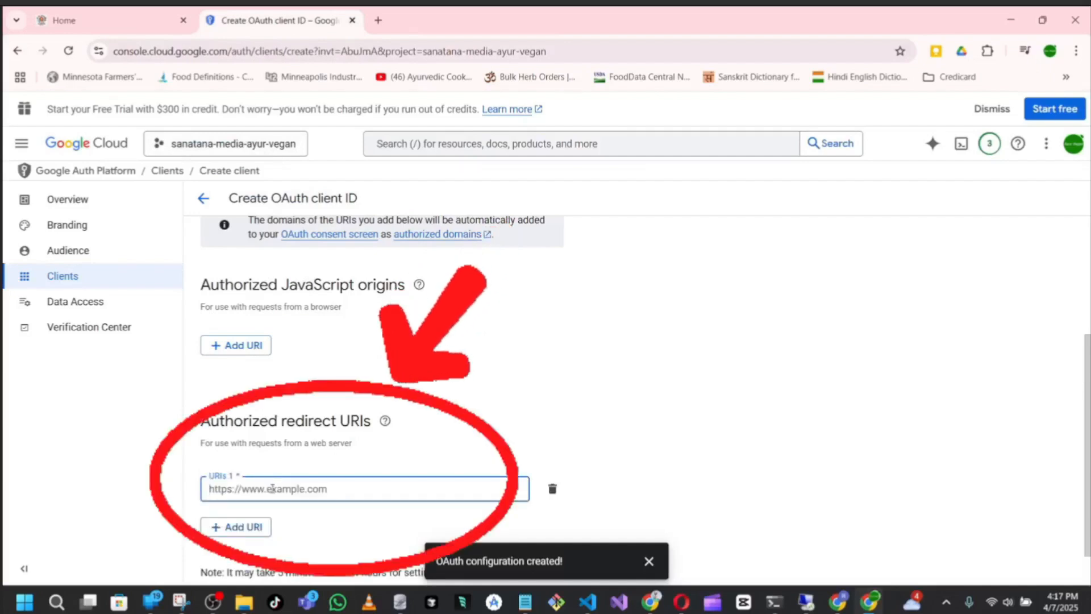
right_click(273, 488)
click(295, 327)
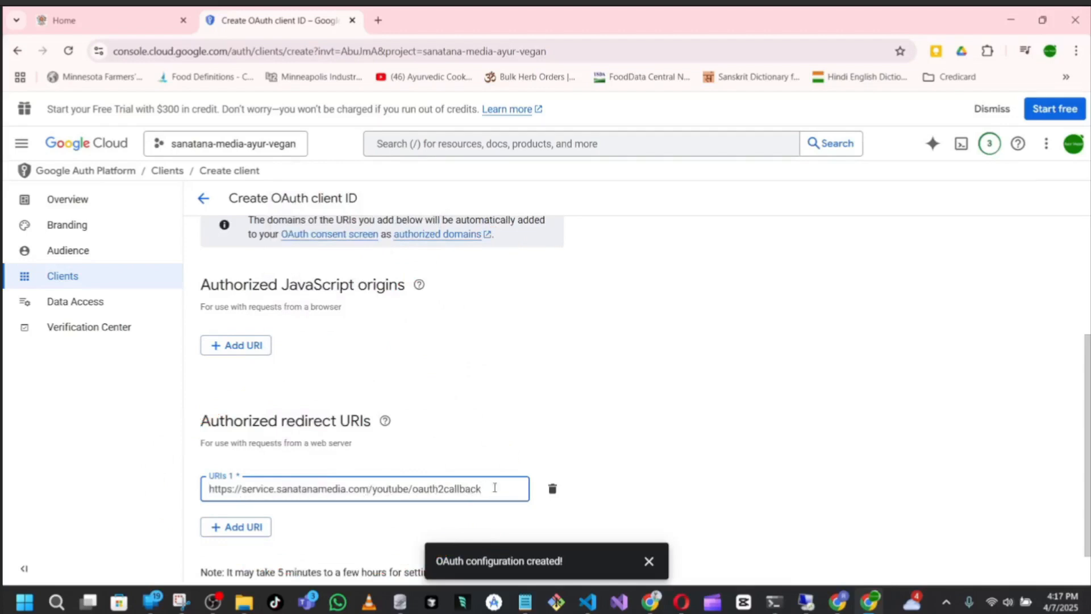
scroll(597, 446, down, 1)
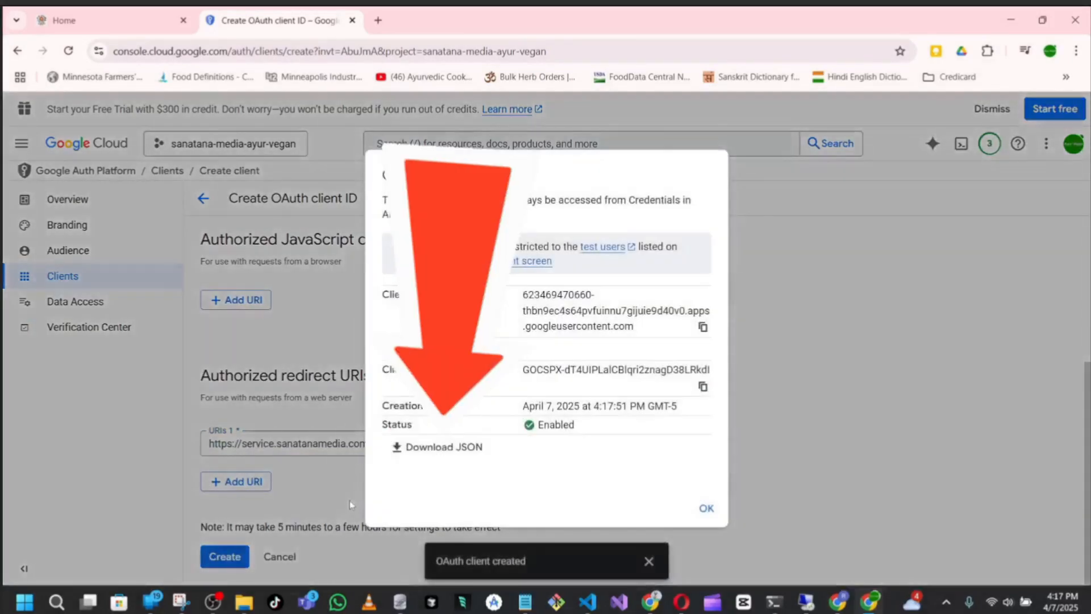
Download the client's JSON credentials to Downloads with ayur-vegan- prefixed to the file name, and dismiss the client details
click(404, 449)
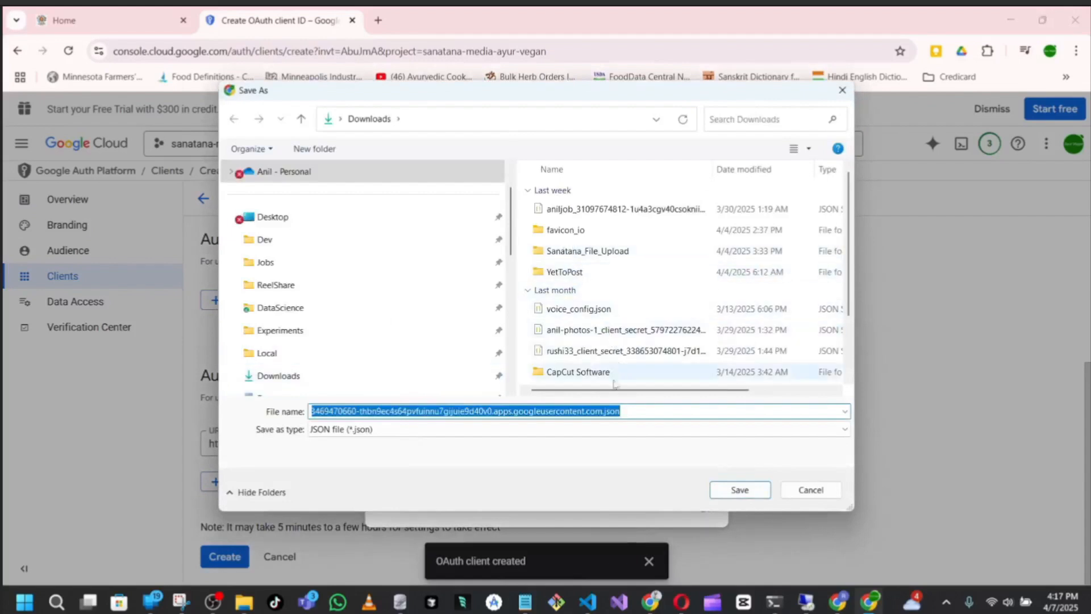
click(366, 411)
drag(432, 410, 297, 413)
click(316, 412)
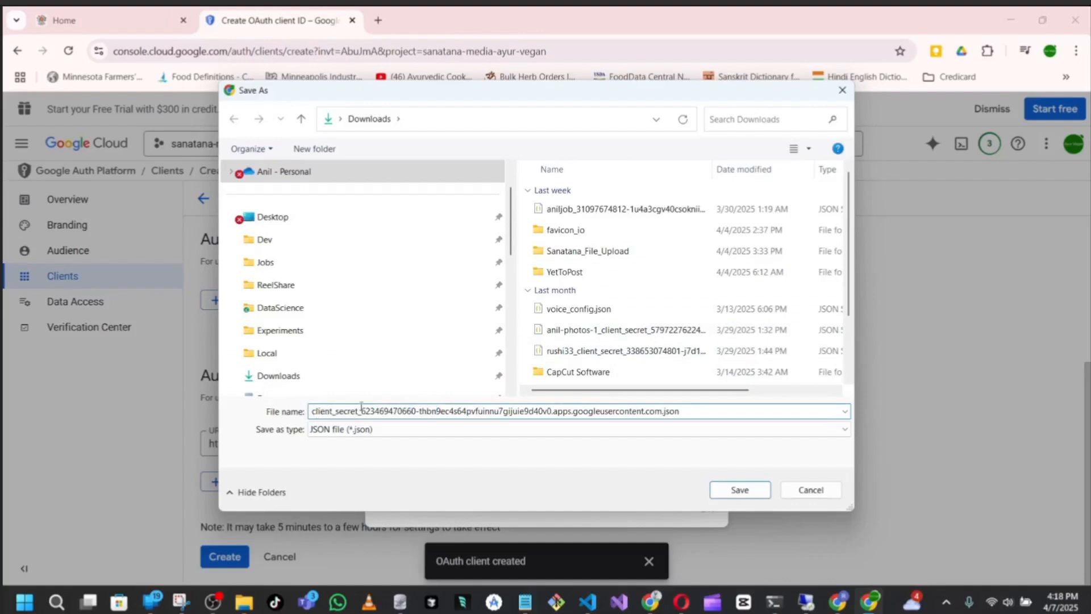
text(ayur)
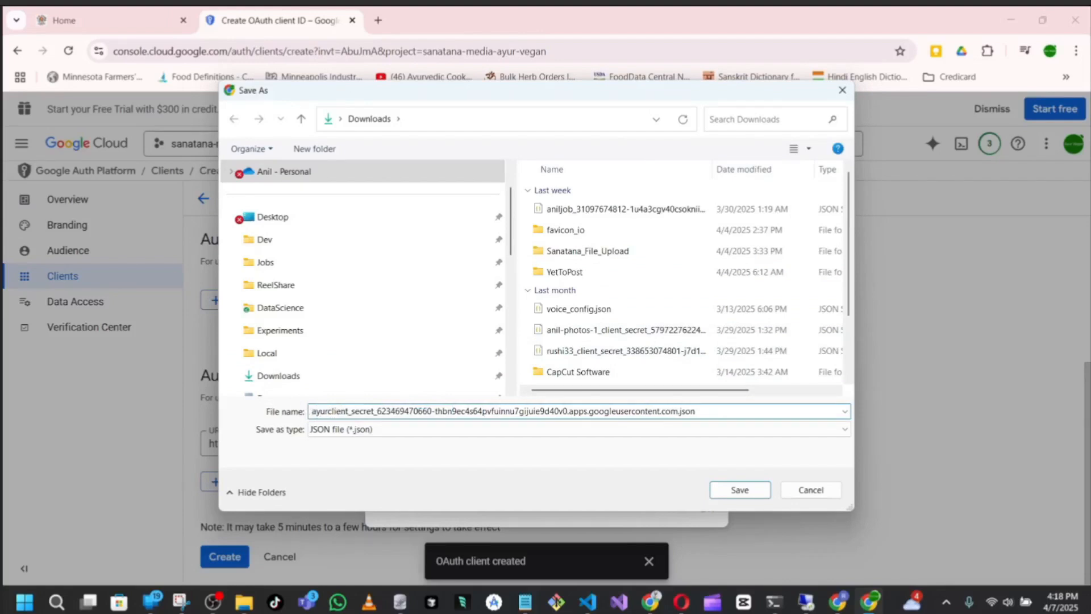
text(-veg)
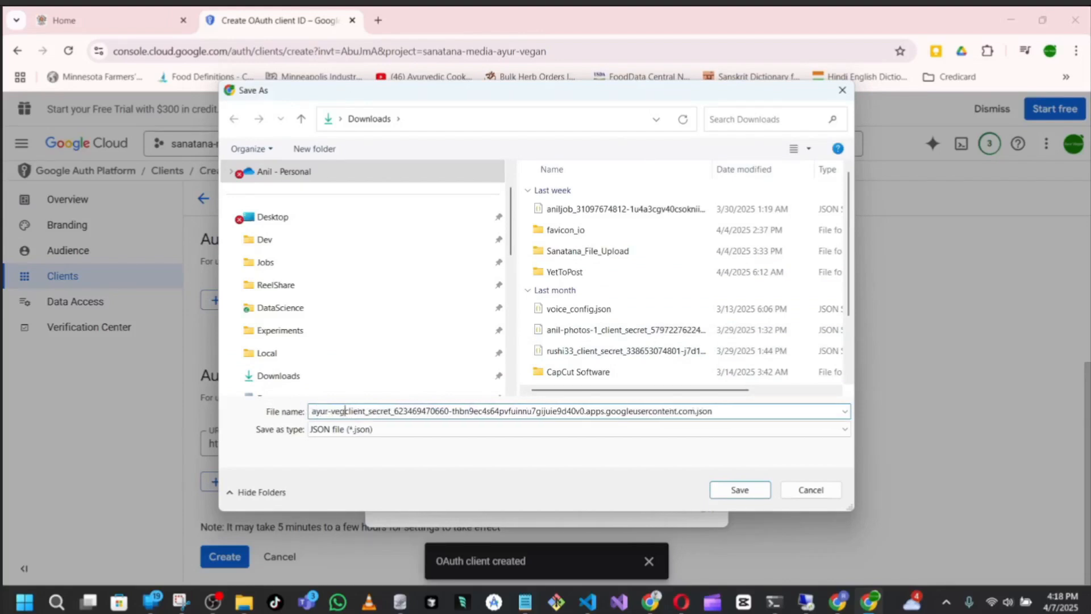
text(an-)
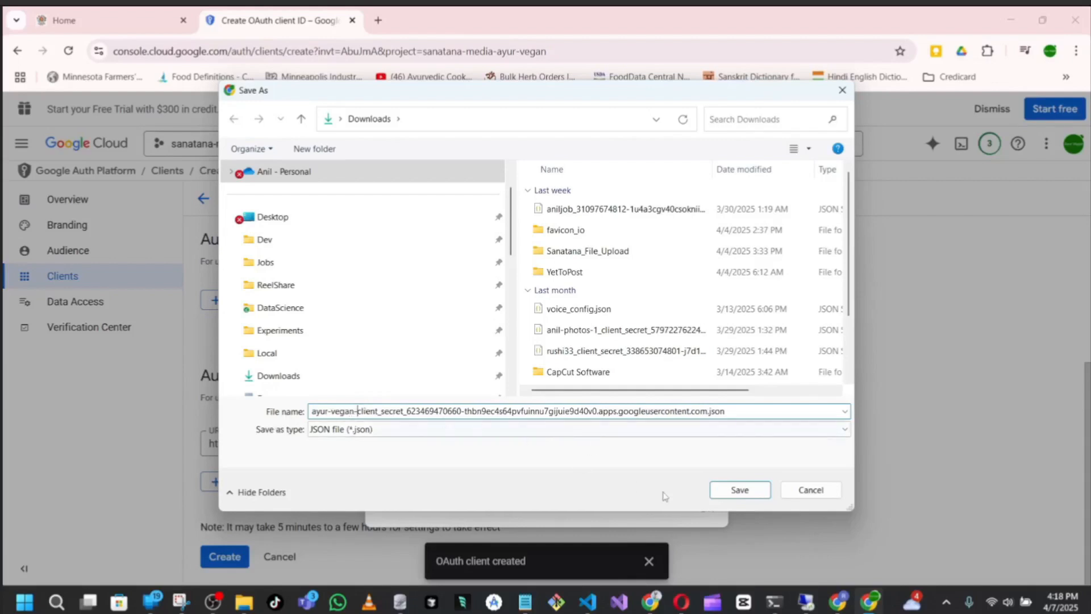
click(730, 492)
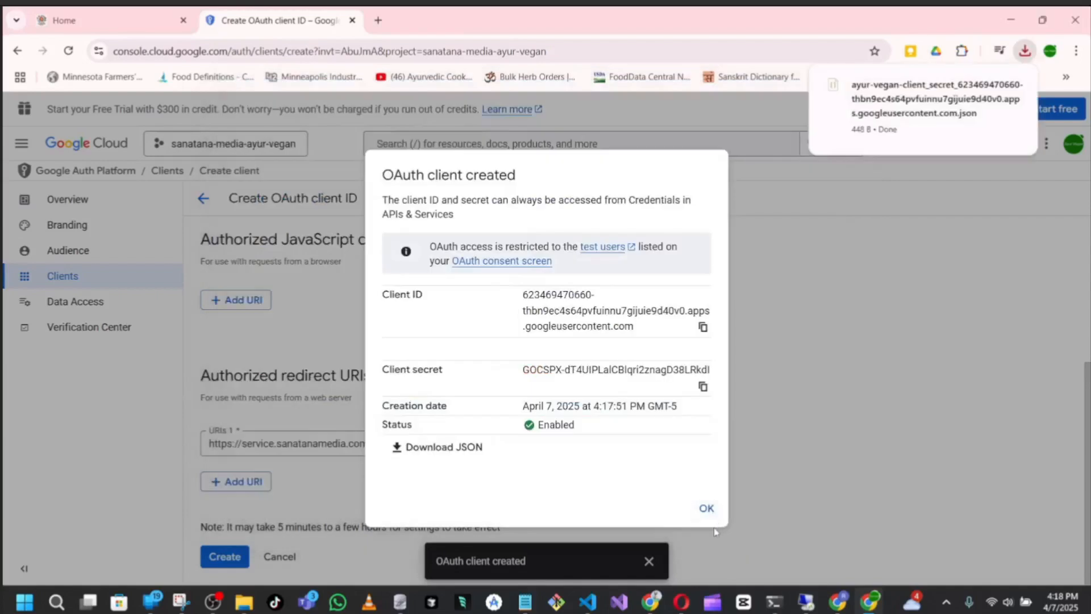
click(707, 509)
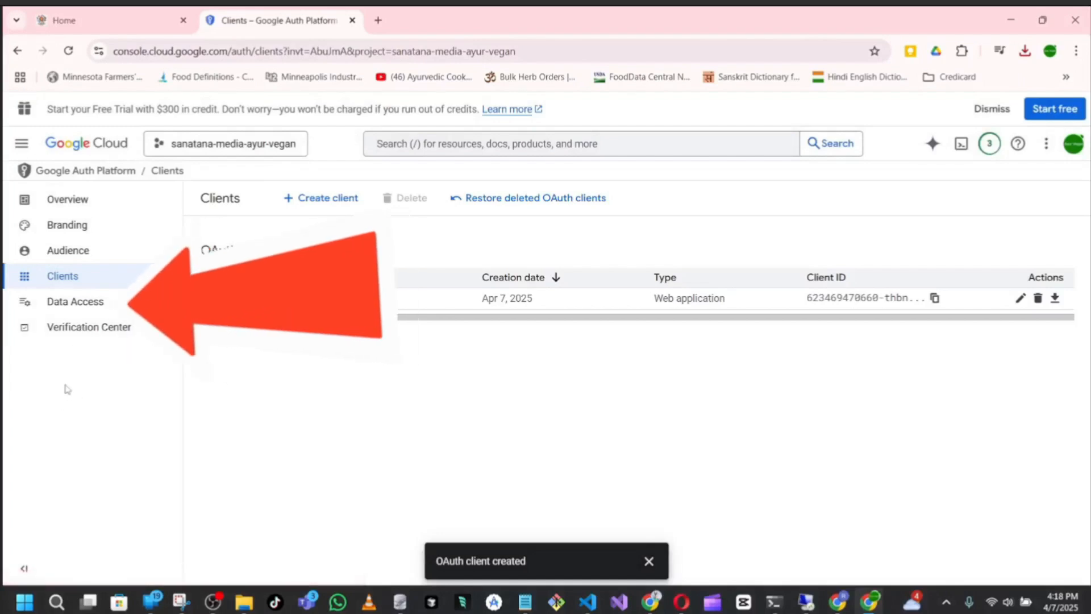
click(81, 314)
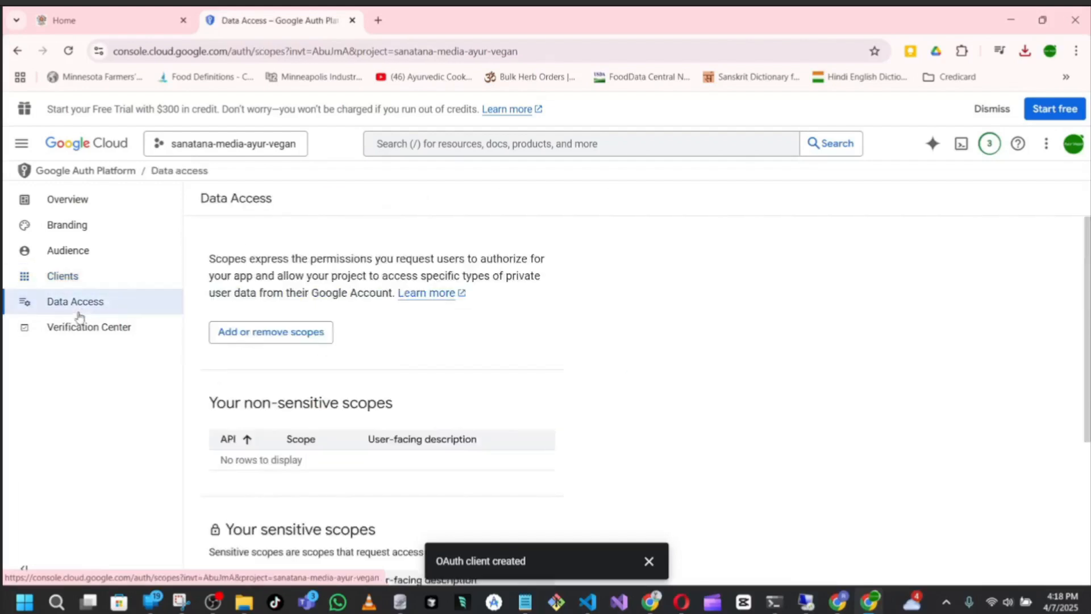
click(271, 335)
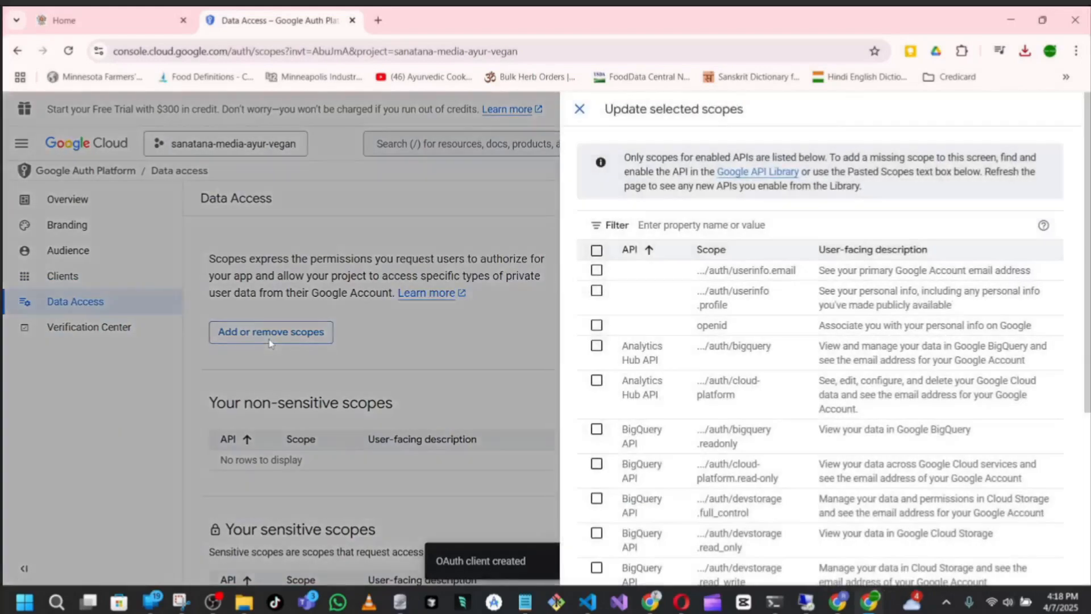
click(669, 224)
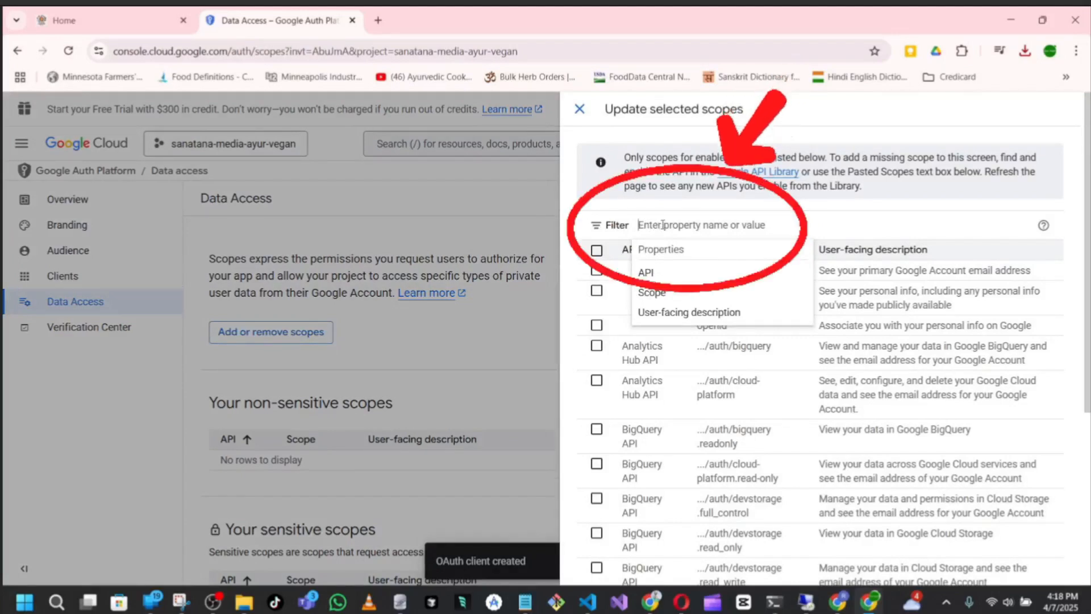
text(youtube)
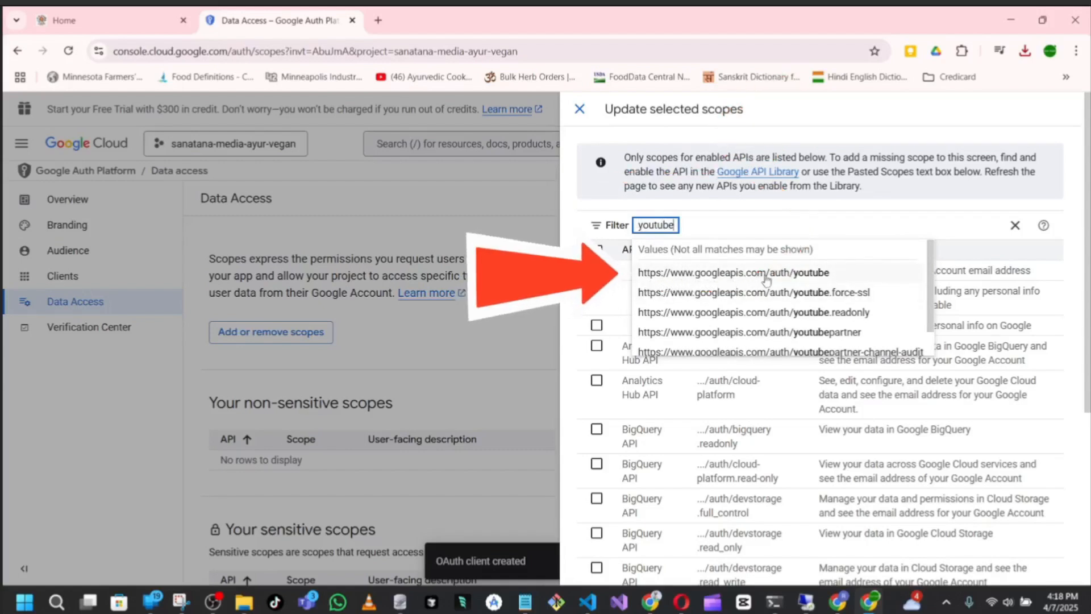
click(808, 274)
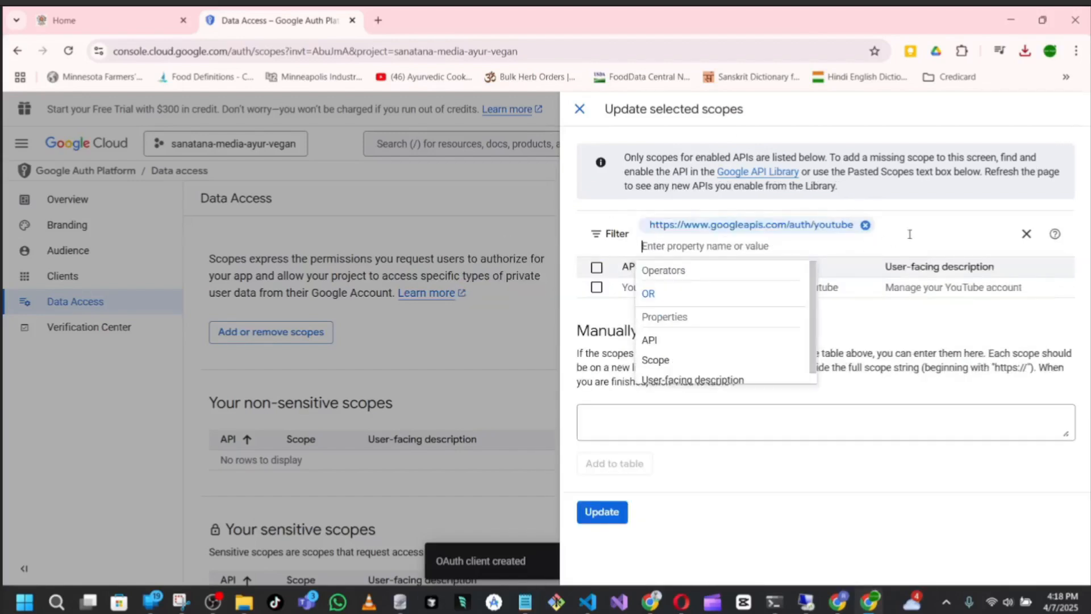
click(973, 364)
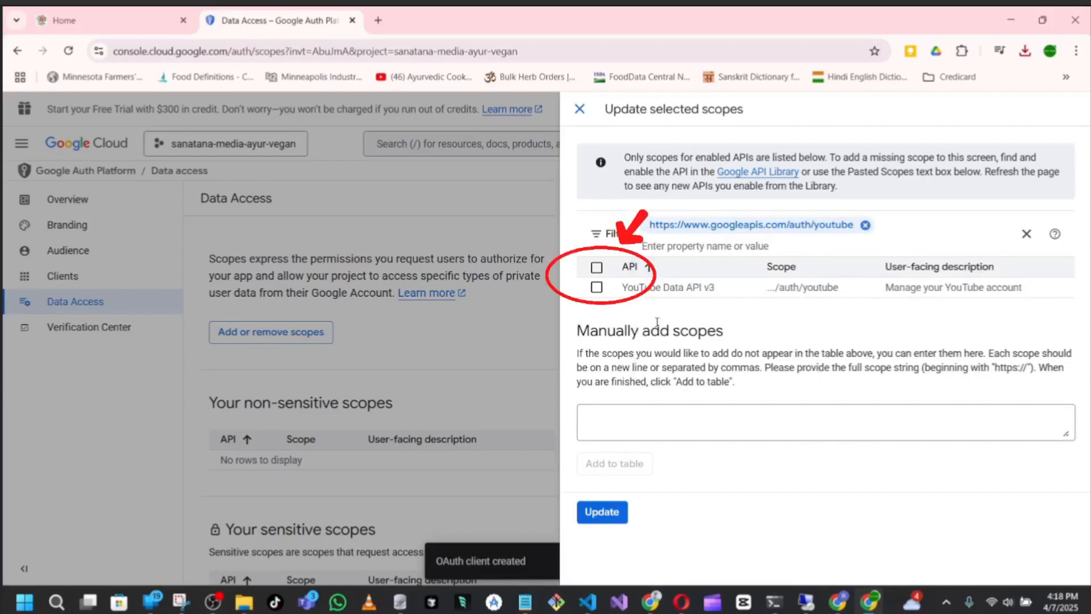
click(597, 287)
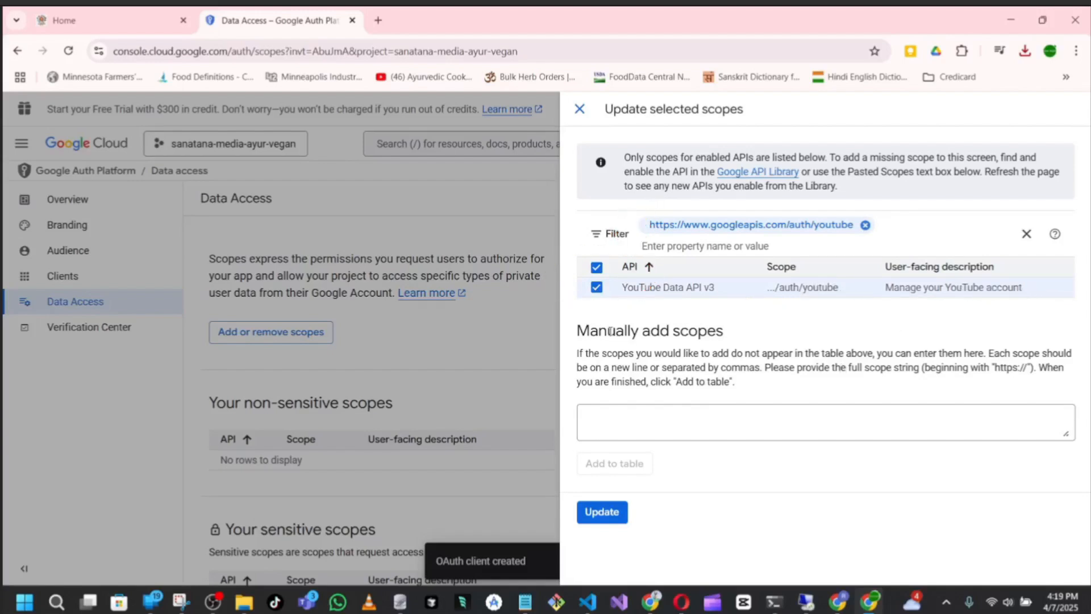
click(616, 517)
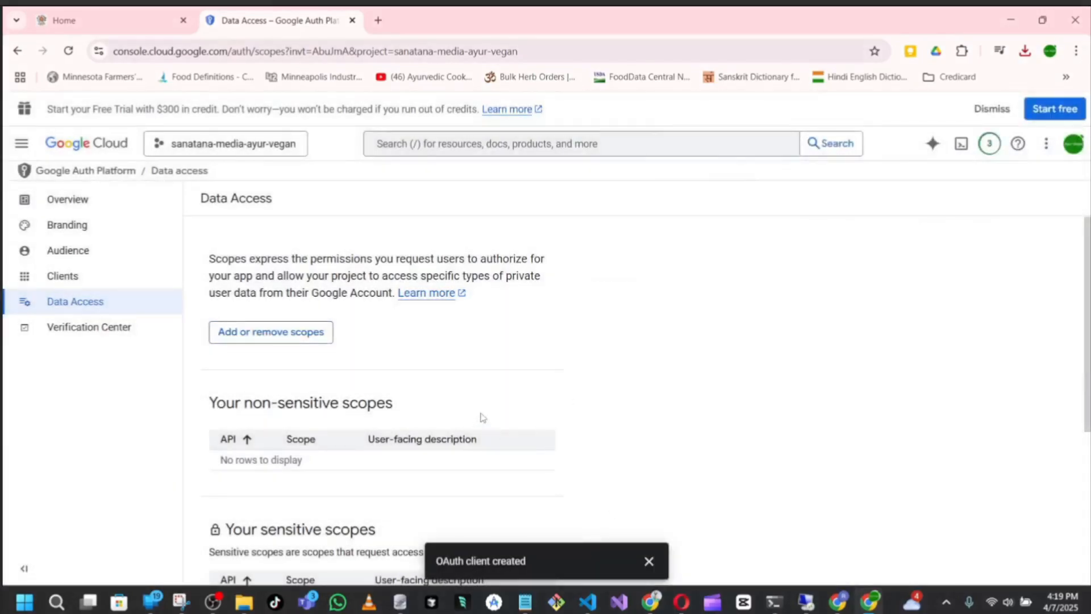
Review the sensitive scopes section and save the data access changes
scroll(482, 418, down, 4)
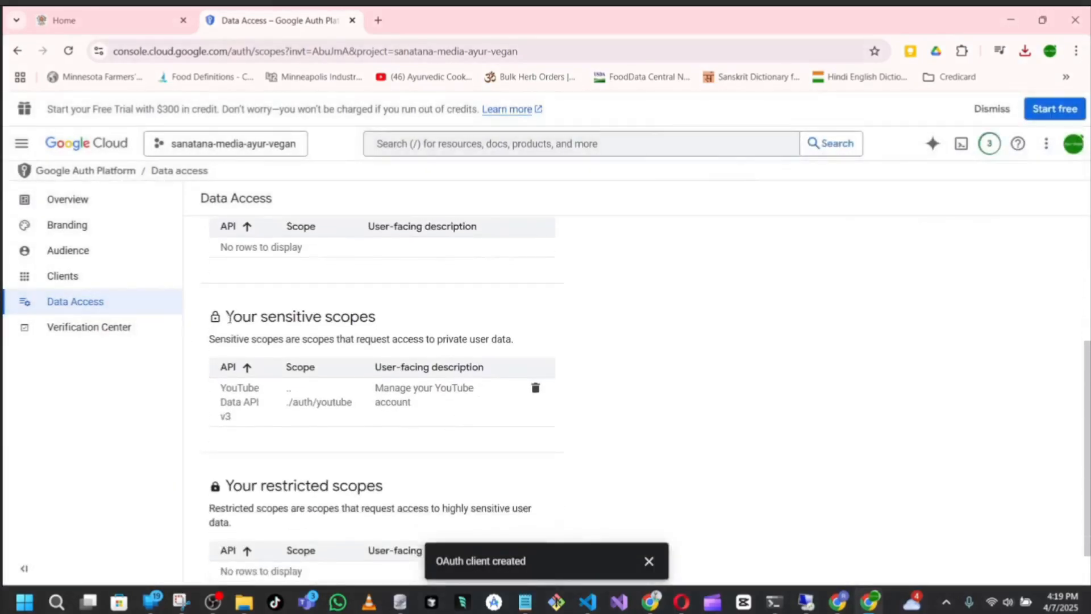
drag(234, 316, 382, 320)
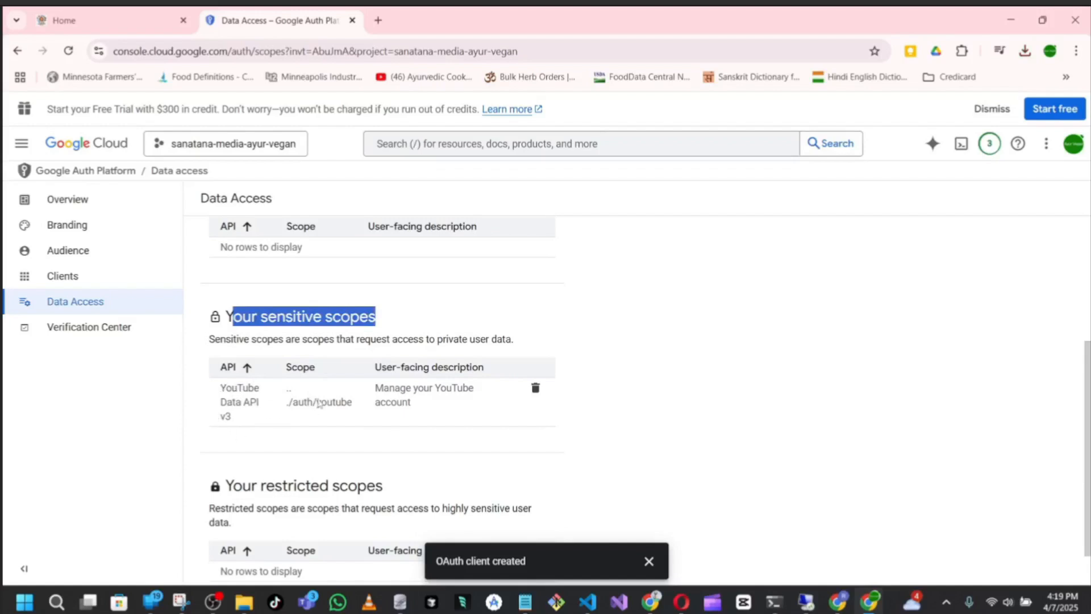
scroll(417, 438, down, 1)
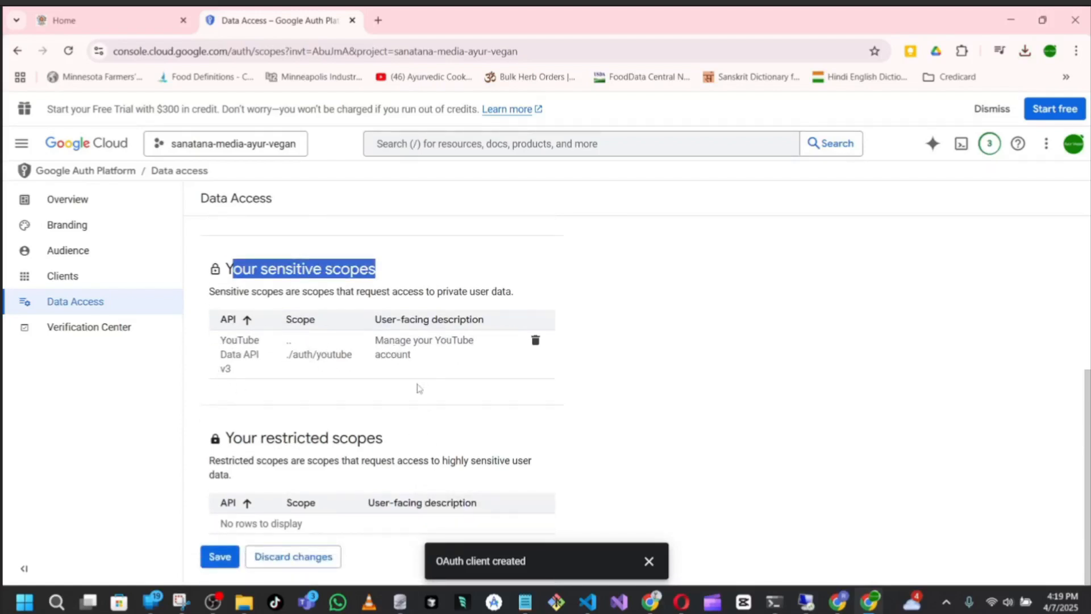
click(220, 557)
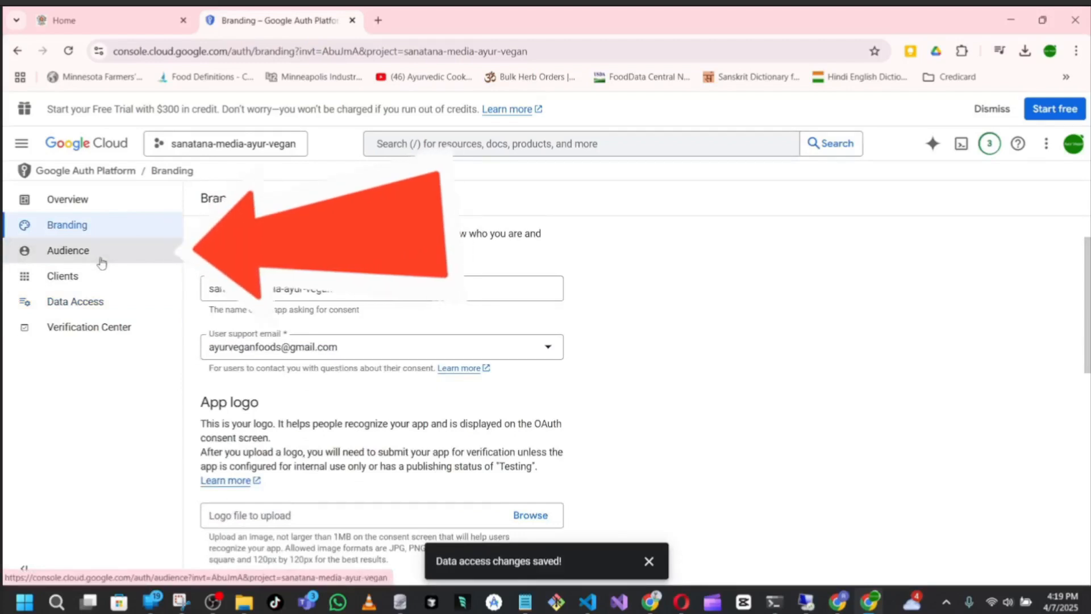
Publish the app to production from its audience settings and dismiss the saved-changes notification
click(85, 250)
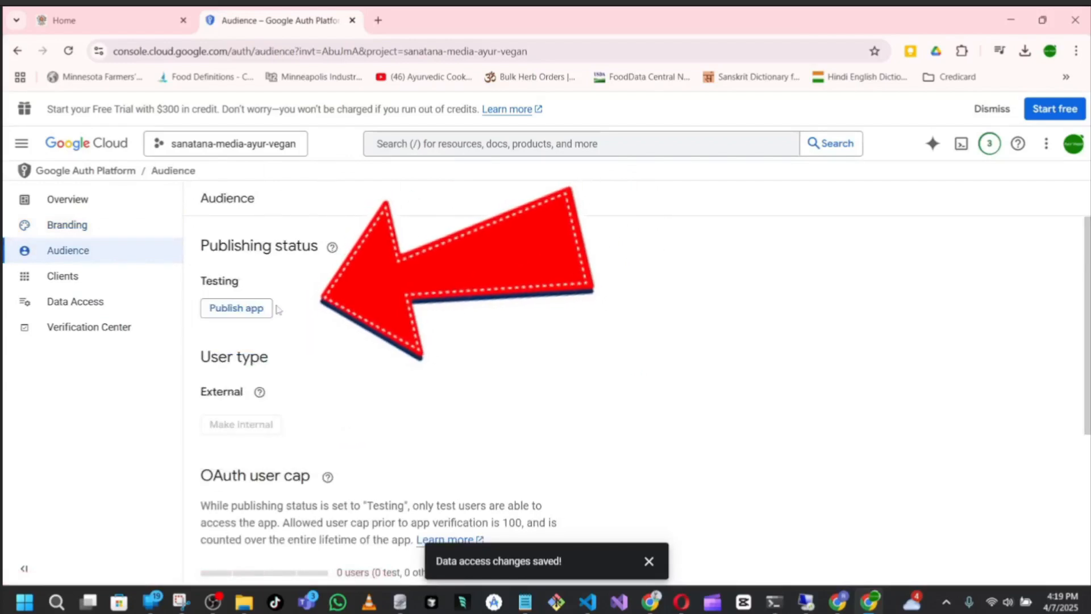
click(246, 308)
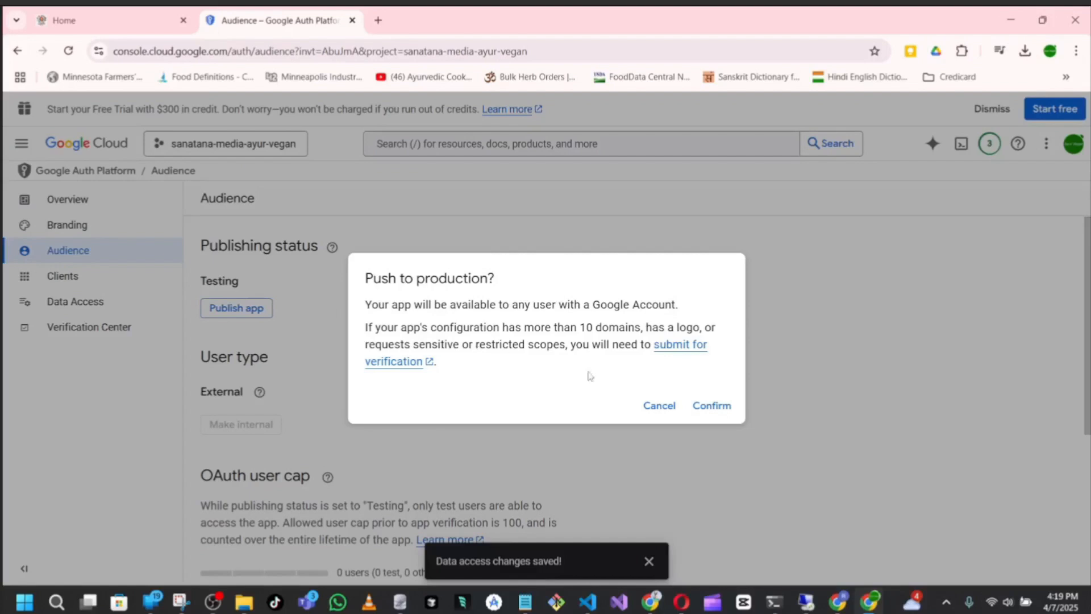
click(714, 405)
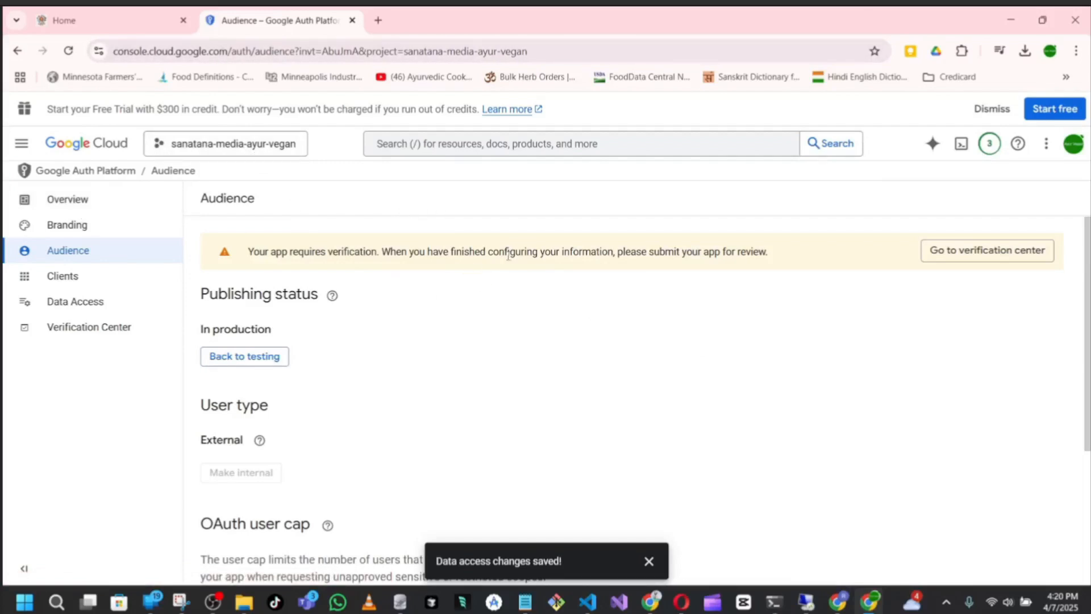
click(649, 561)
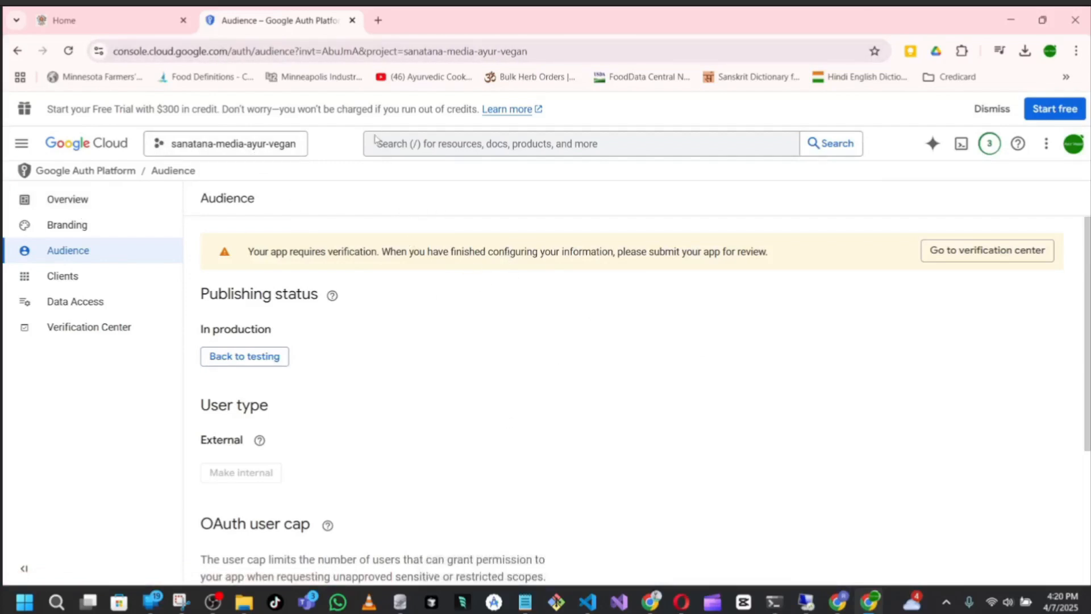
Back in Sanatana Media, close the tutorial and upload the ayur-vegan-client_secret JSON file from Downloads as the YouTube credentials, checking the credentials name
click(123, 23)
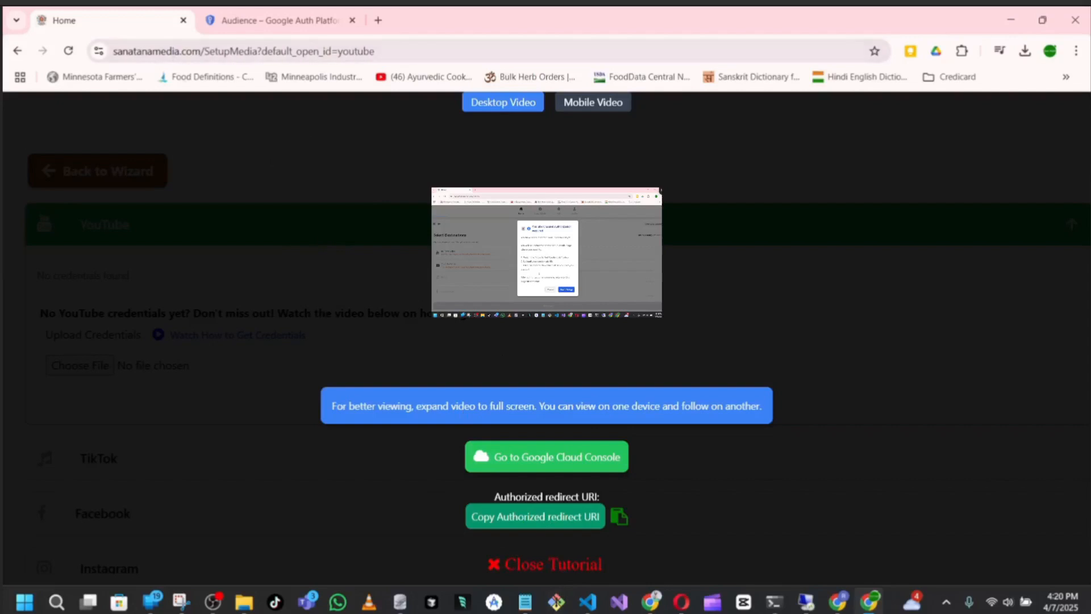
click(523, 566)
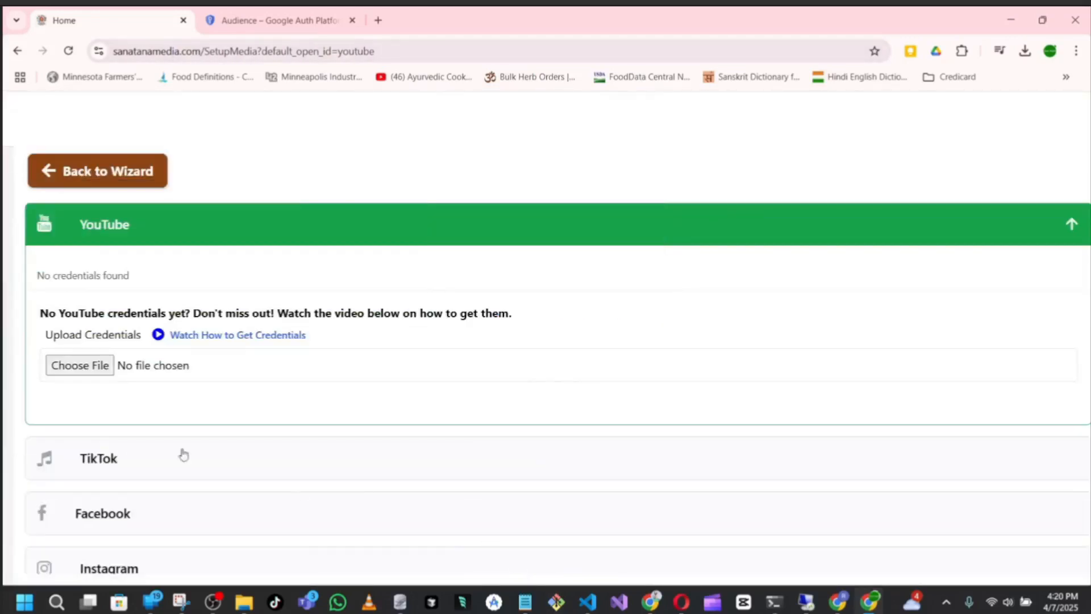
click(80, 365)
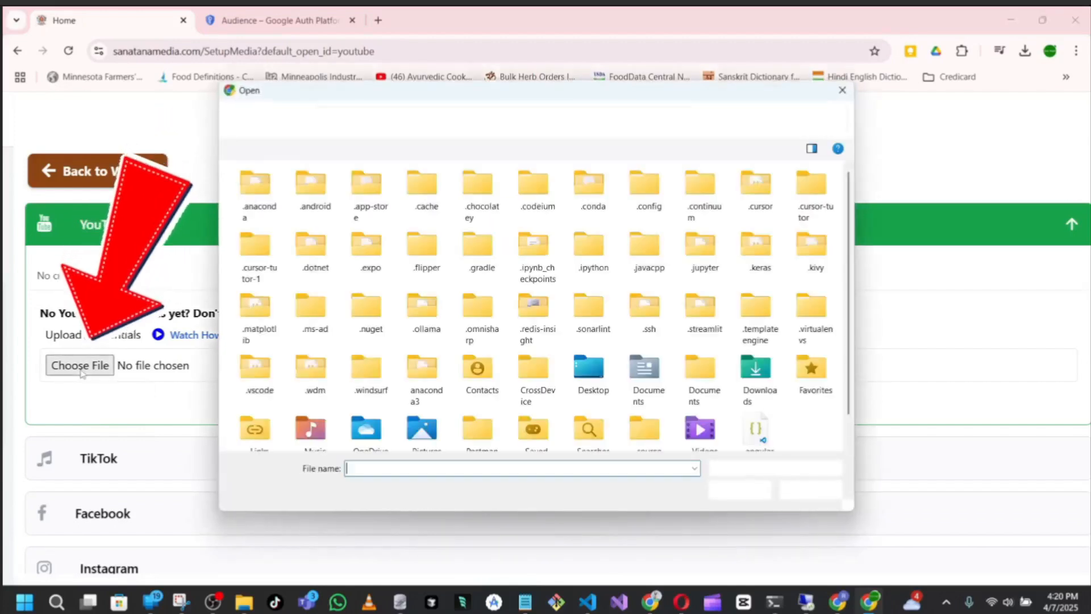
click(340, 119)
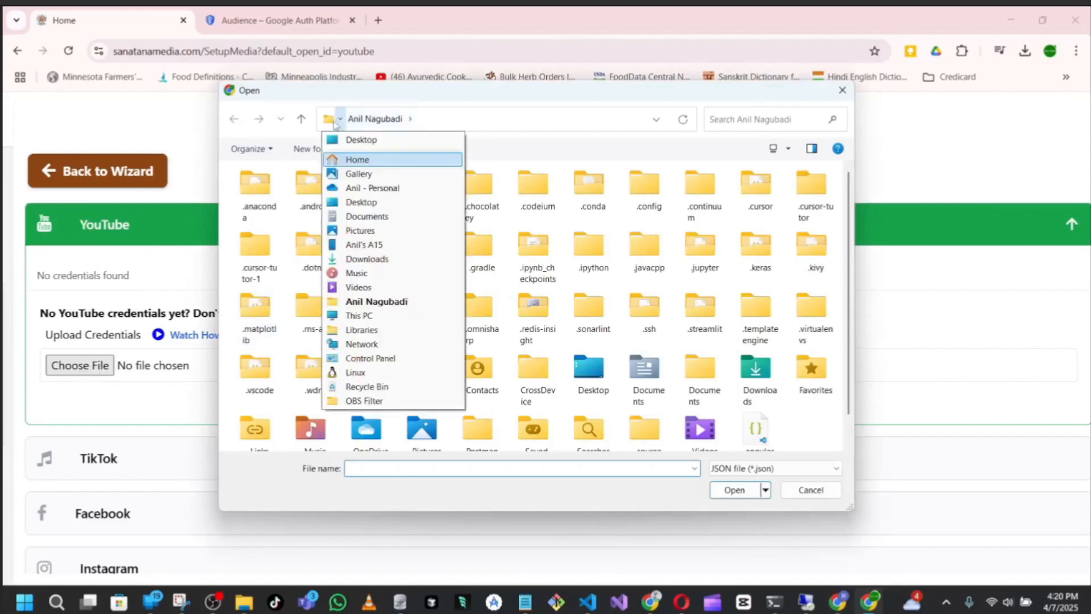
click(366, 258)
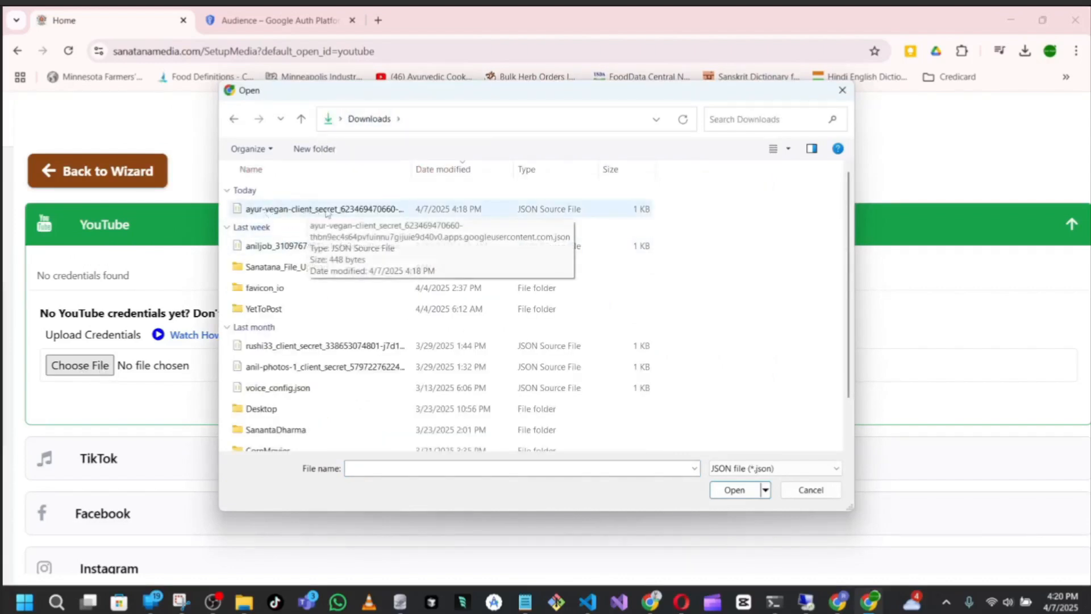
click(297, 210)
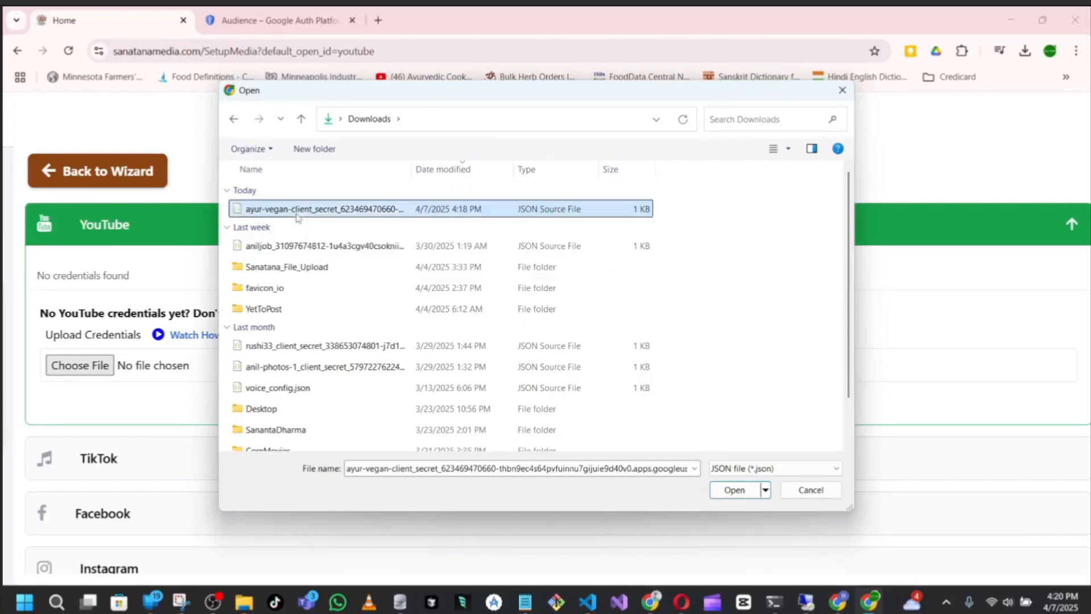
click(720, 492)
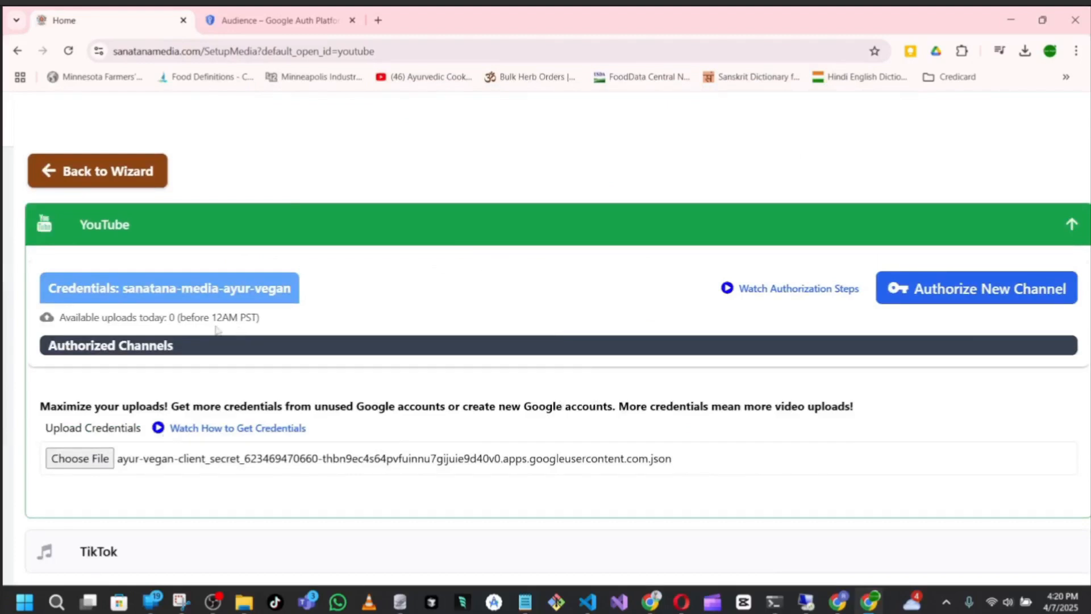
drag(124, 289, 286, 290)
click(289, 290)
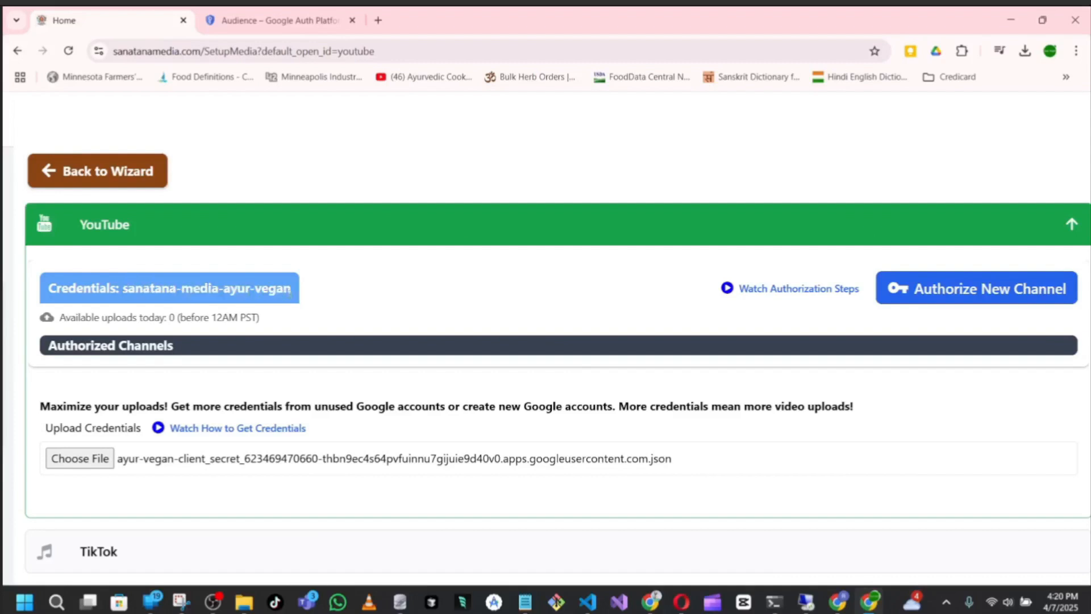